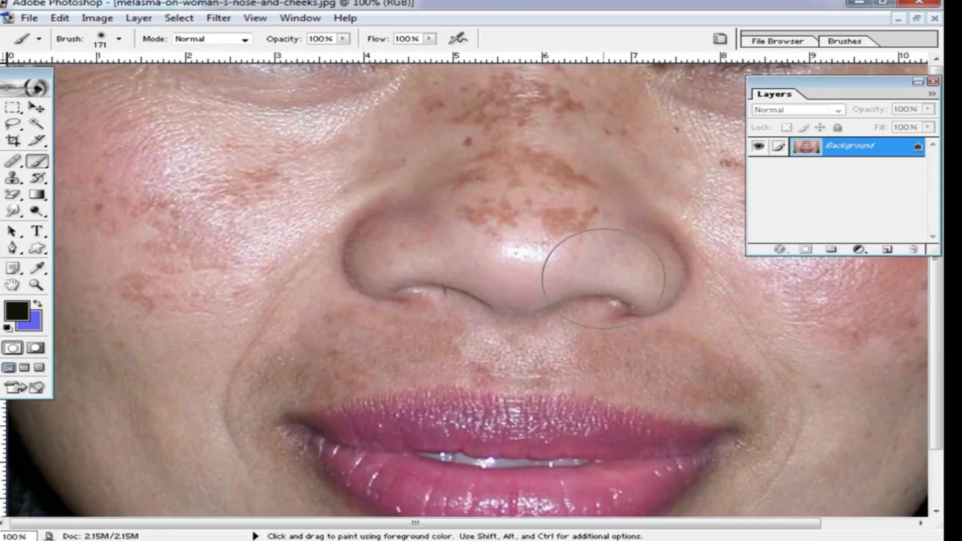
Step: Brighten the whole photo with a Curves adjustment
{"action": "left_click", "coordinate": [608, 254], "text": "alt"}
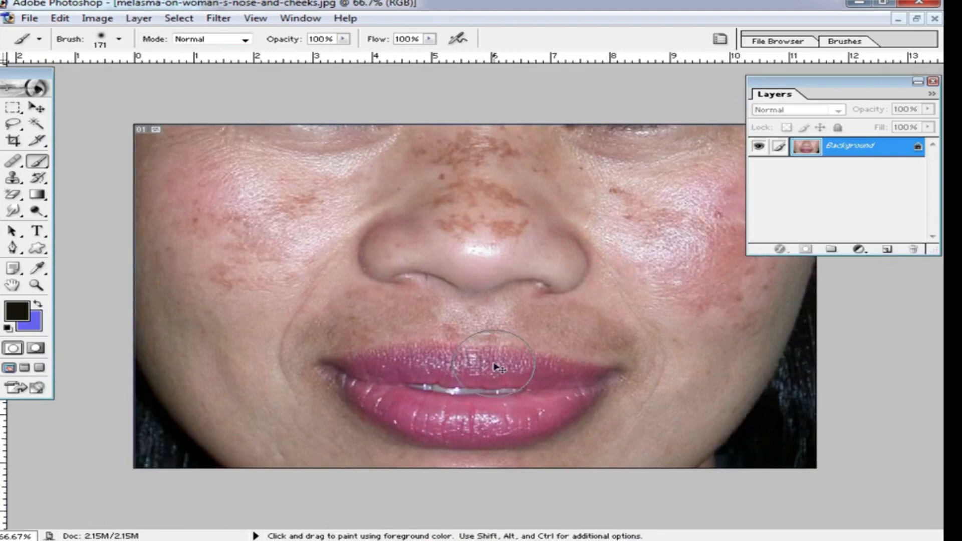
{"action": "key", "text": "ctrl+m"}
{"action": "left_click_drag", "start_coordinate": [664, 247], "coordinate": [663, 243]}
{"action": "left_click", "coordinate": [840, 177]}
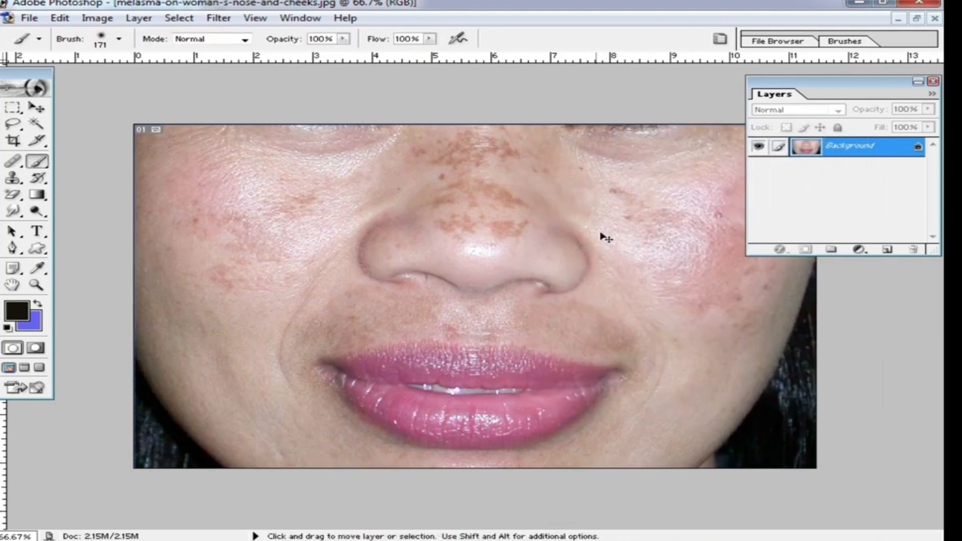
Step: Apply Color Balance to the highlights with the yellow–blue level set to -16
{"action": "key", "text": "ctrl+b"}
{"action": "left_click", "coordinate": [659, 361]}
{"action": "left_click_drag", "start_coordinate": [647, 313], "coordinate": [634, 314]}
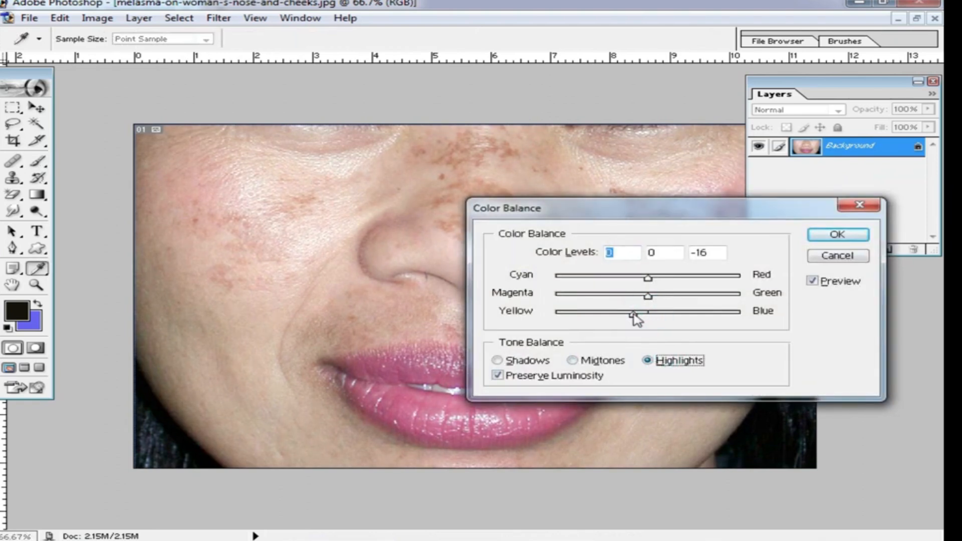
{"action": "left_click", "coordinate": [837, 234]}
Step: Duplicate the Background layer, then duplicate the new copy once more
{"action": "key", "text": "ctrl+space"}
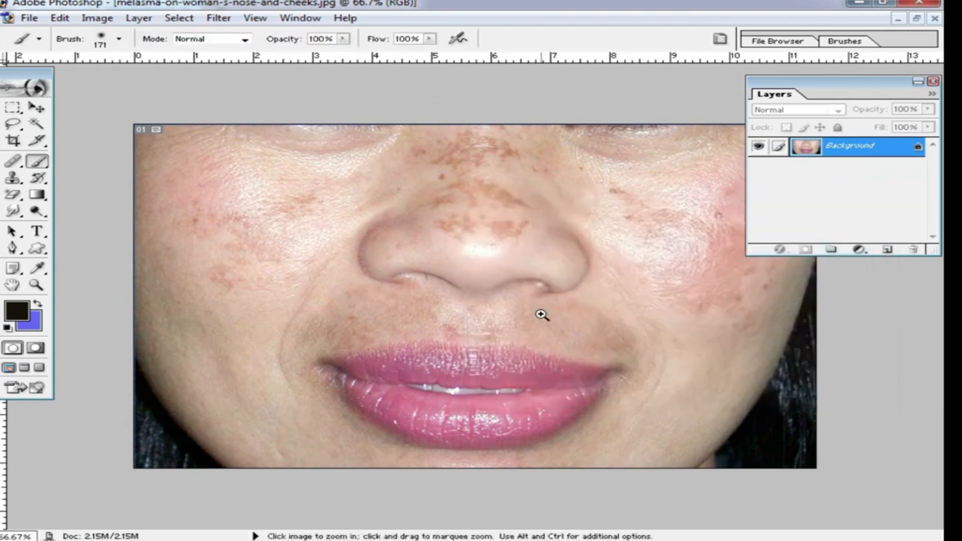
{"action": "left_click", "coordinate": [541, 314], "text": "ctrl"}
{"action": "left_click_drag", "start_coordinate": [570, 255], "coordinate": [597, 410]}
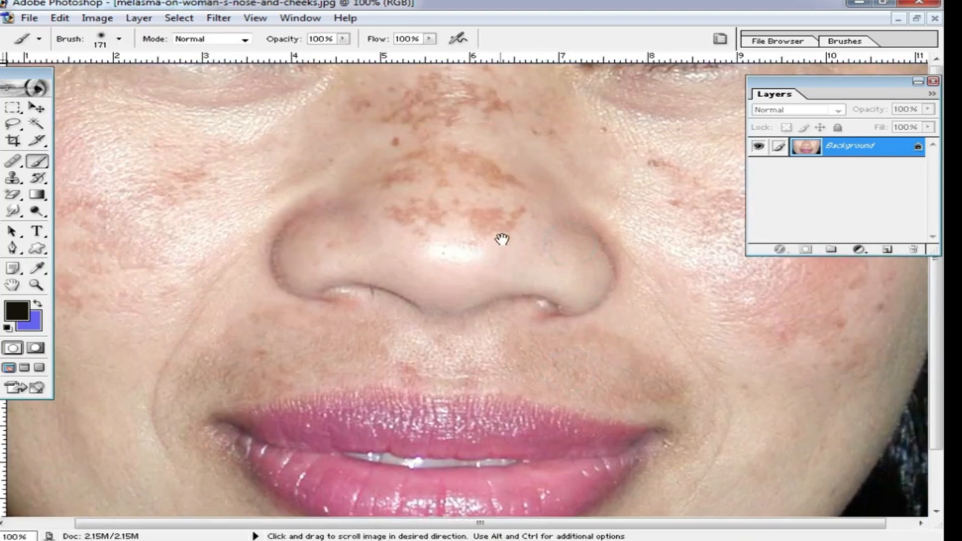
{"action": "key", "text": "alt+space"}
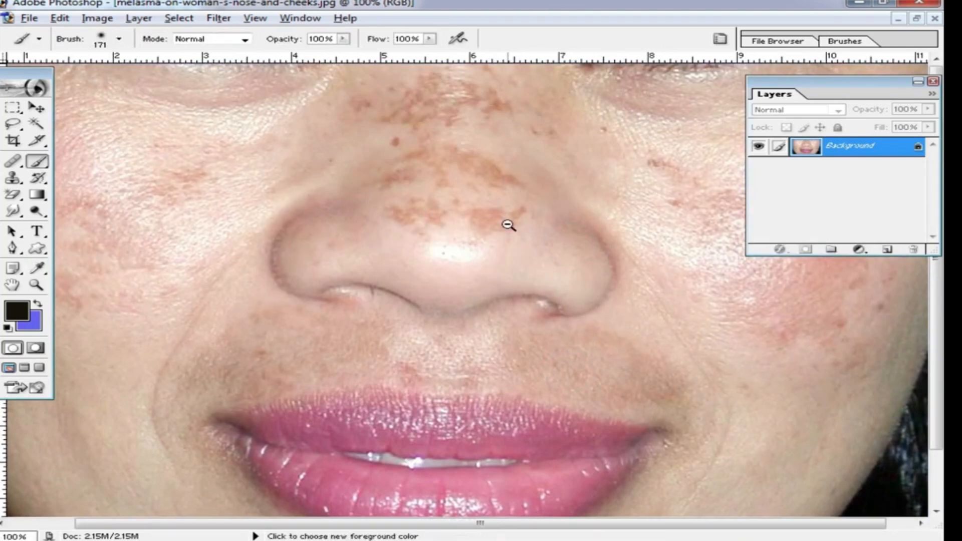
{"action": "left_click", "coordinate": [508, 226], "text": "alt"}
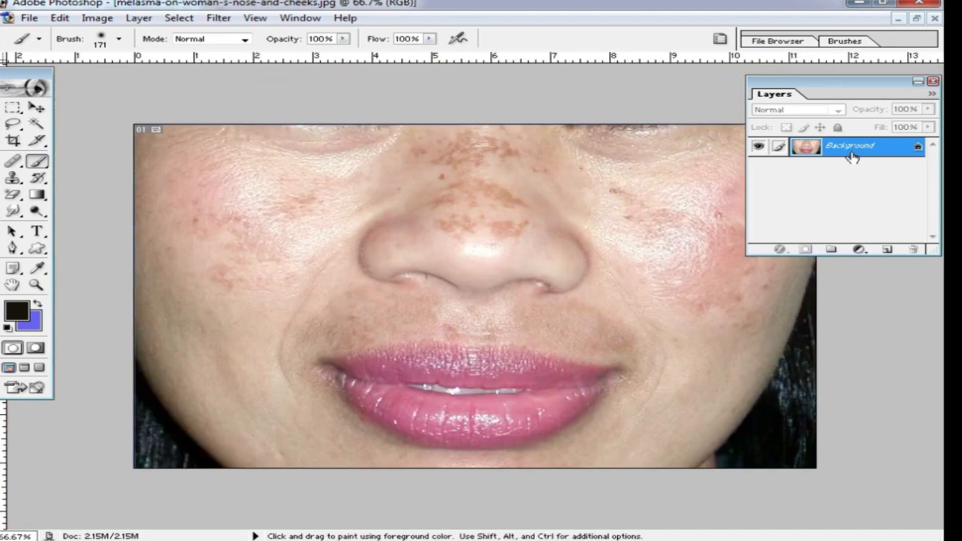
{"action": "key", "text": "ctrl+j"}
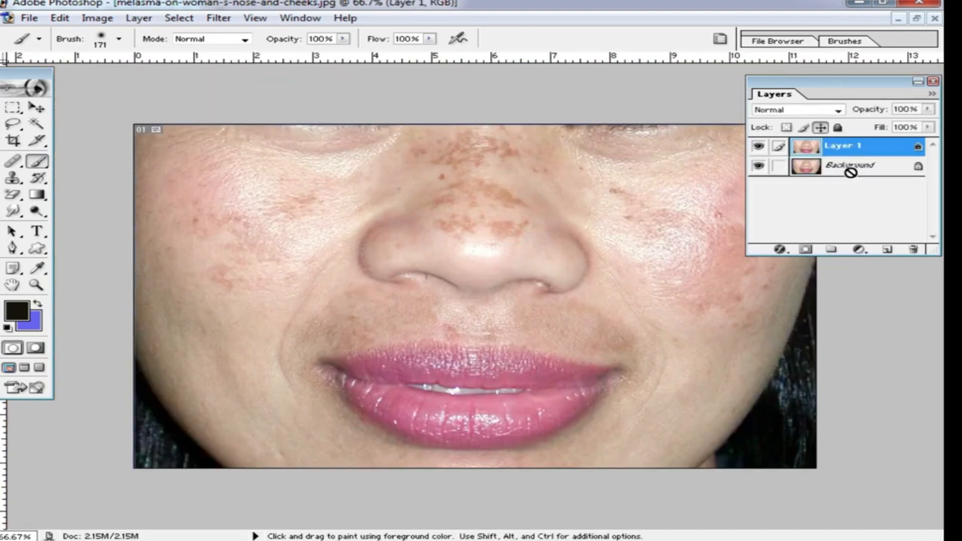
{"action": "key", "text": "ctrl+j"}
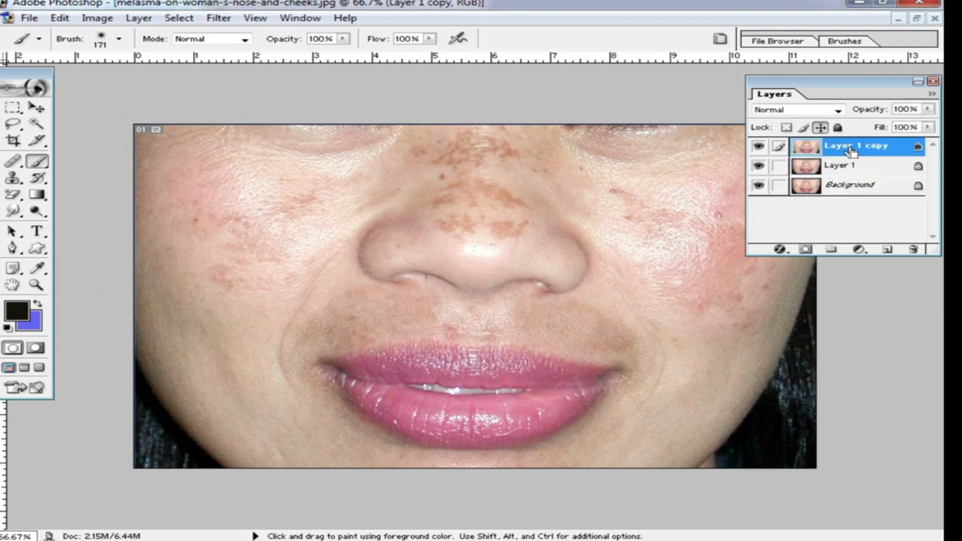
Step: Invert the top copy layer and set its blend mode to Vivid Light
{"action": "key", "text": "ctrl+i"}
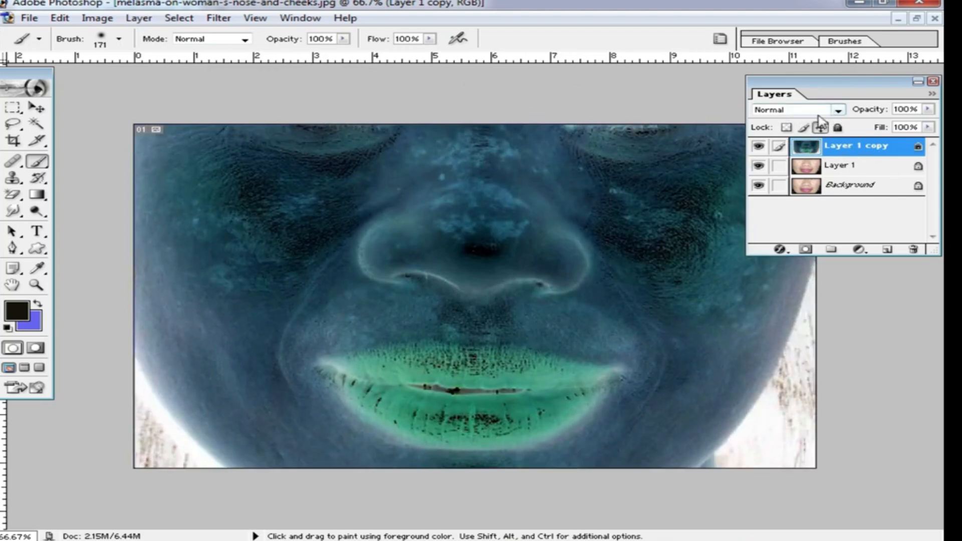
{"action": "left_click", "coordinate": [840, 111]}
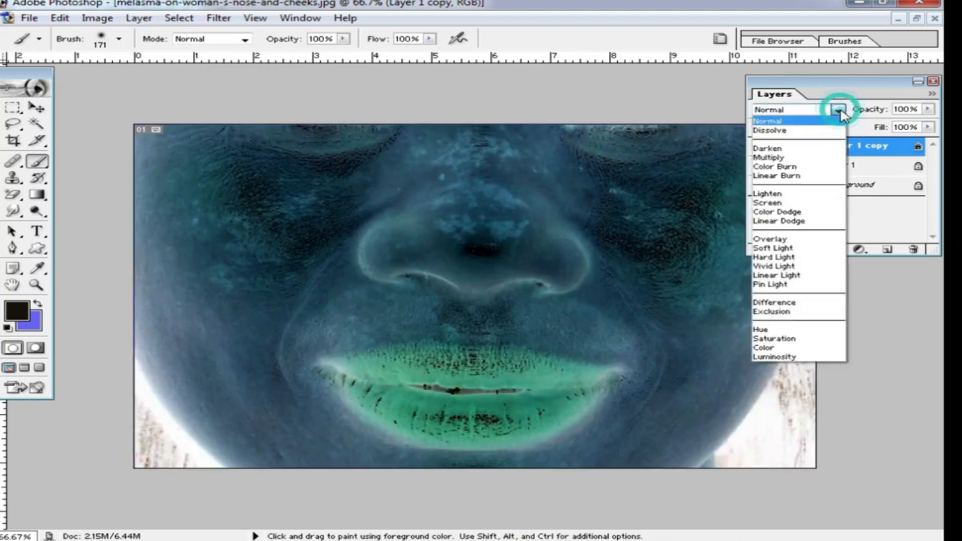
{"action": "left_click", "coordinate": [793, 267]}
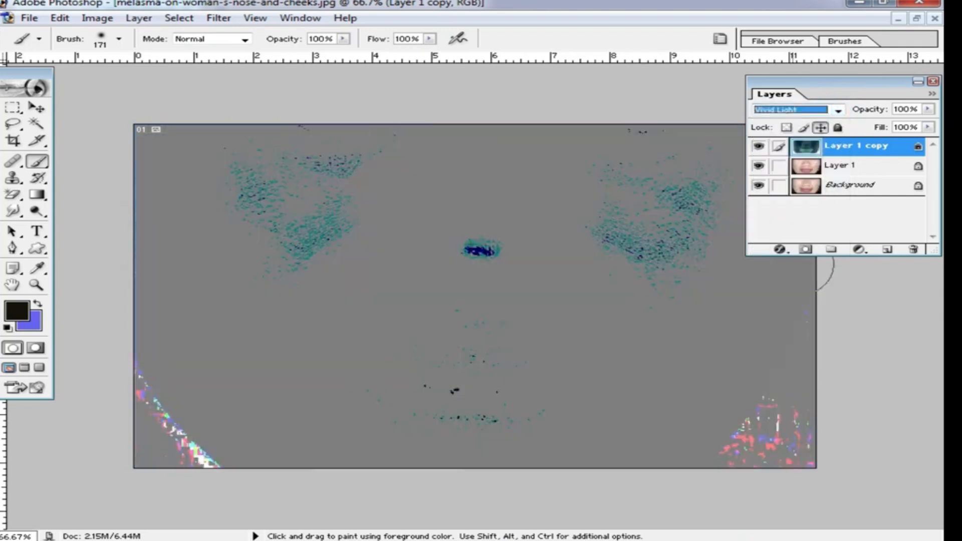
Step: Apply a High Pass filter to the top layer with a radius of 11.5 pixels
{"action": "left_click", "coordinate": [214, 19]}
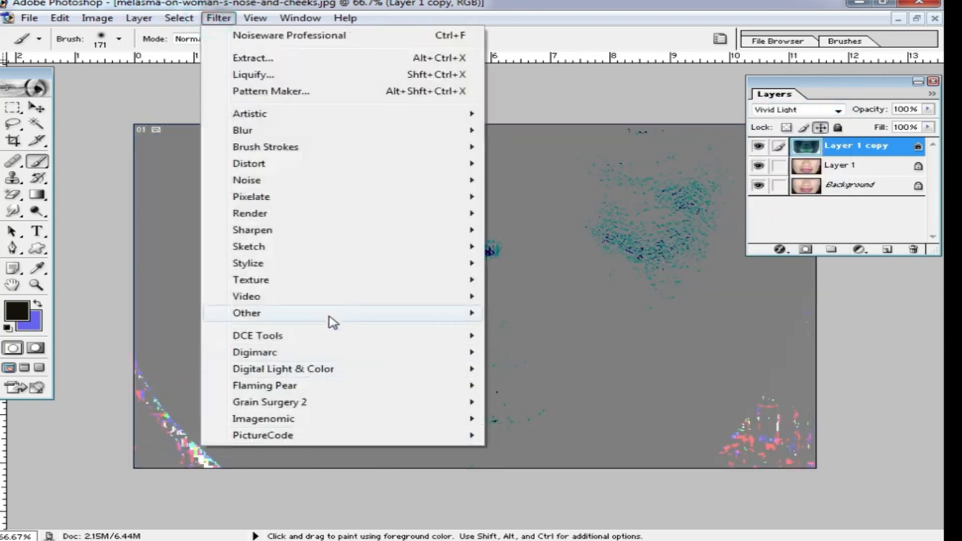
{"action": "mouse_move", "coordinate": [329, 317]}
{"action": "left_click", "coordinate": [571, 330]}
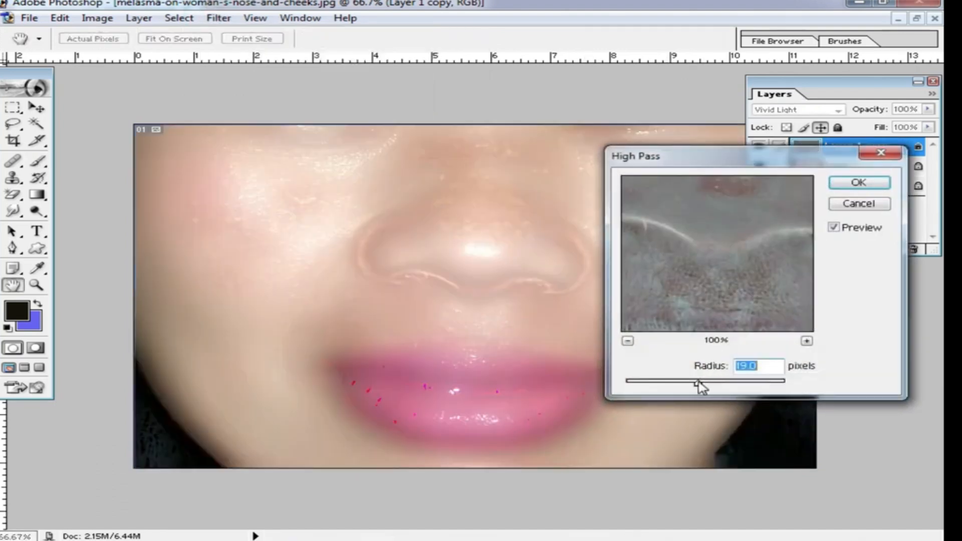
{"action": "left_click_drag", "start_coordinate": [701, 386], "coordinate": [692, 385]}
{"action": "left_click", "coordinate": [700, 386]}
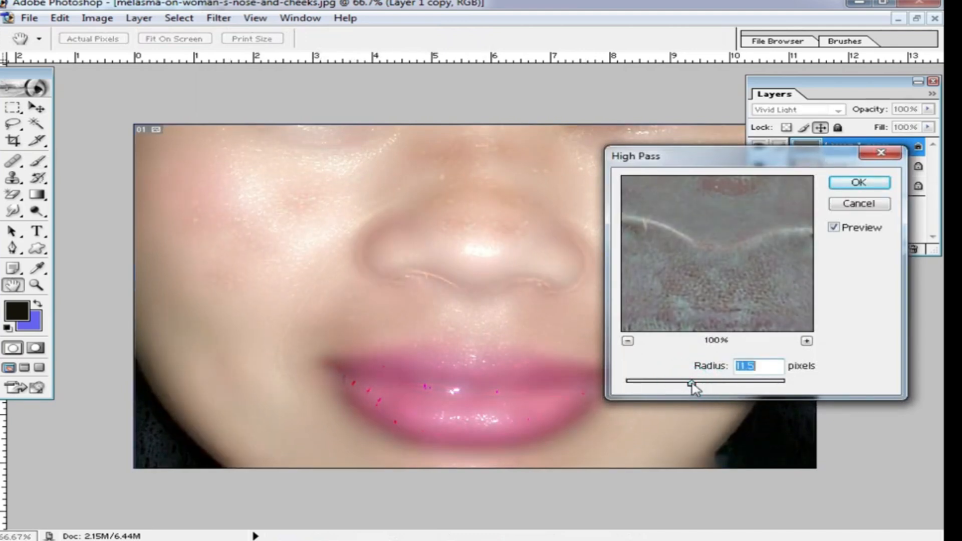
{"action": "left_click", "coordinate": [859, 183]}
Step: Apply a Gaussian Blur to the top layer
{"action": "key", "text": "b"}
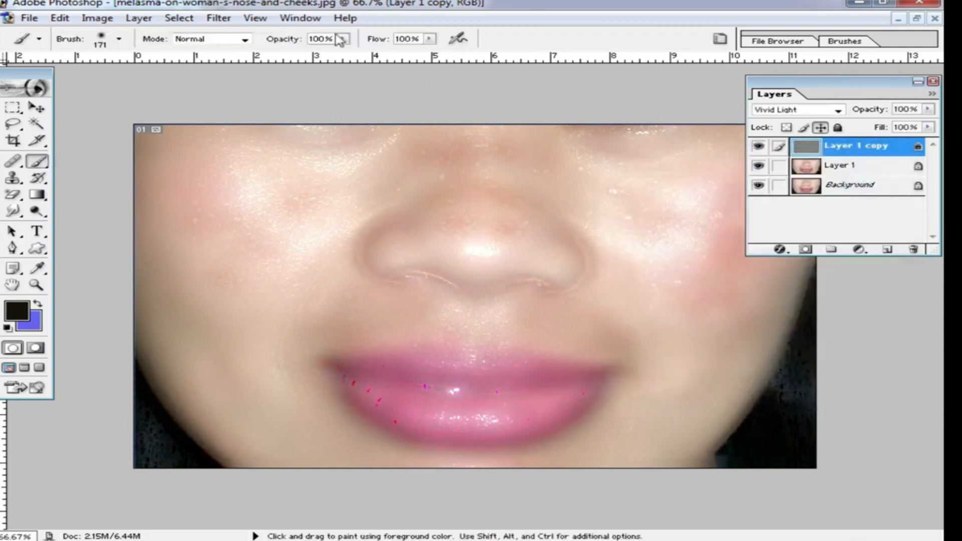
{"action": "left_click", "coordinate": [218, 18]}
{"action": "mouse_move", "coordinate": [270, 130]}
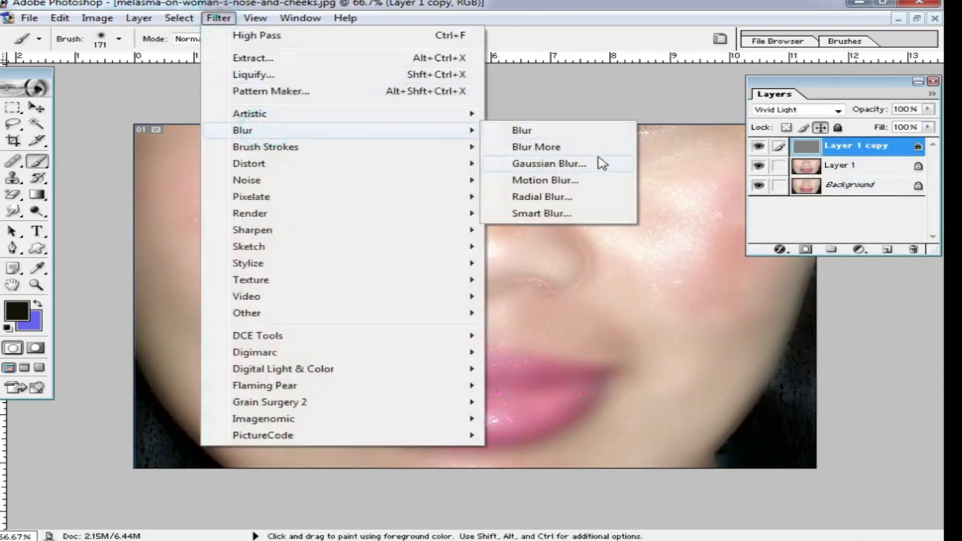
{"action": "left_click", "coordinate": [595, 162]}
{"action": "mouse_move", "coordinate": [673, 404]}
{"action": "left_mouse_down"}
{"action": "mouse_move", "coordinate": [754, 404]}
{"action": "mouse_move", "coordinate": [666, 403]}
{"action": "left_mouse_up"}
{"action": "left_click", "coordinate": [890, 203]}
{"action": "key", "text": "b"}
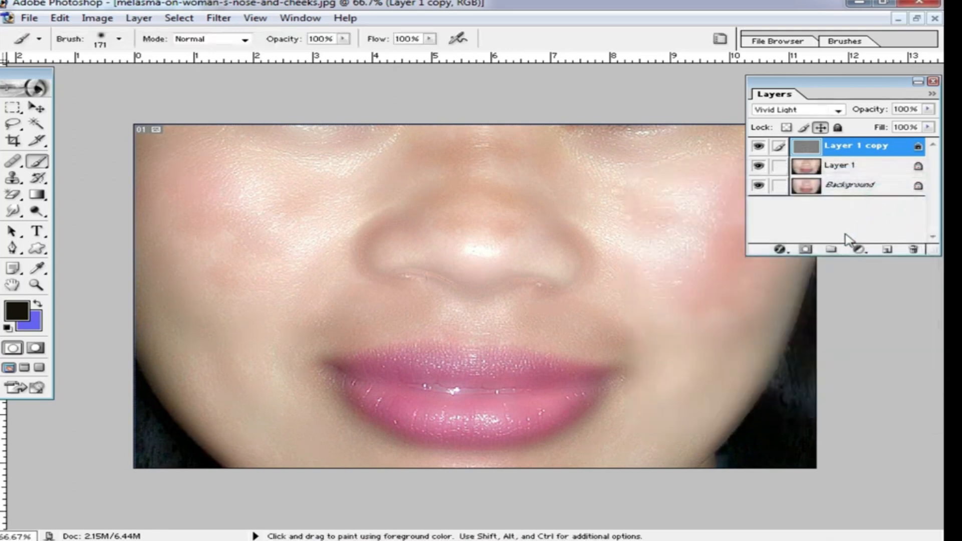
Step: Add a layer mask to the top layer and invert the mask to black
{"action": "left_click", "coordinate": [806, 250]}
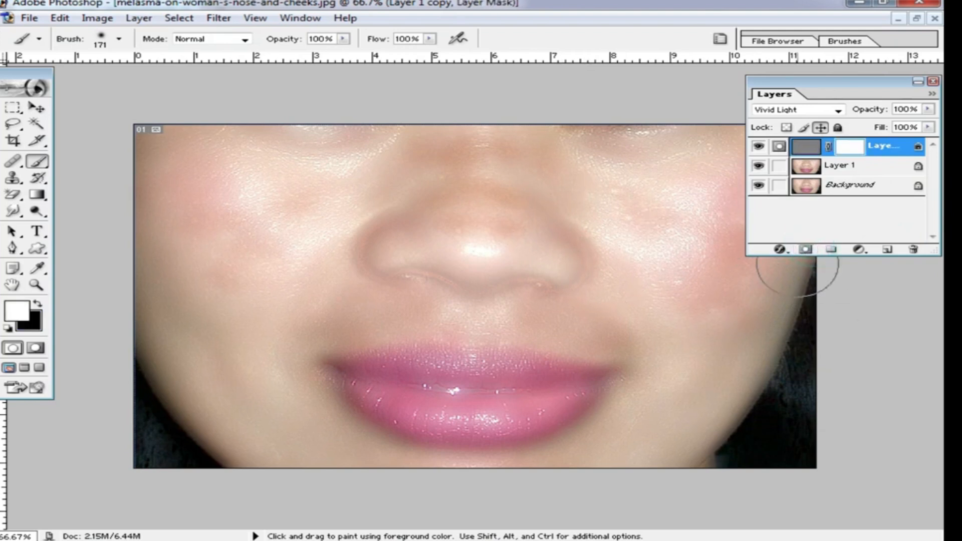
{"action": "key", "text": "ctrl"}
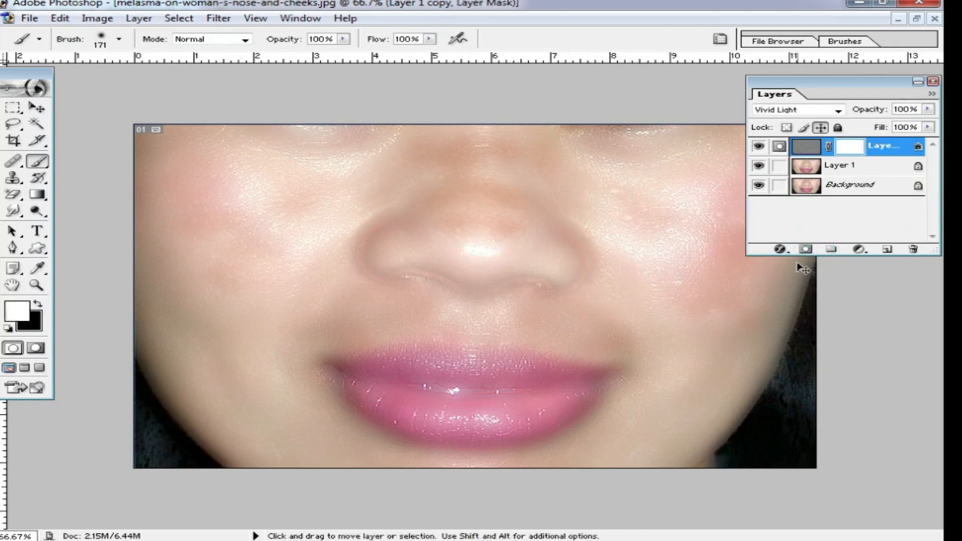
{"action": "key", "text": "ctrl+i"}
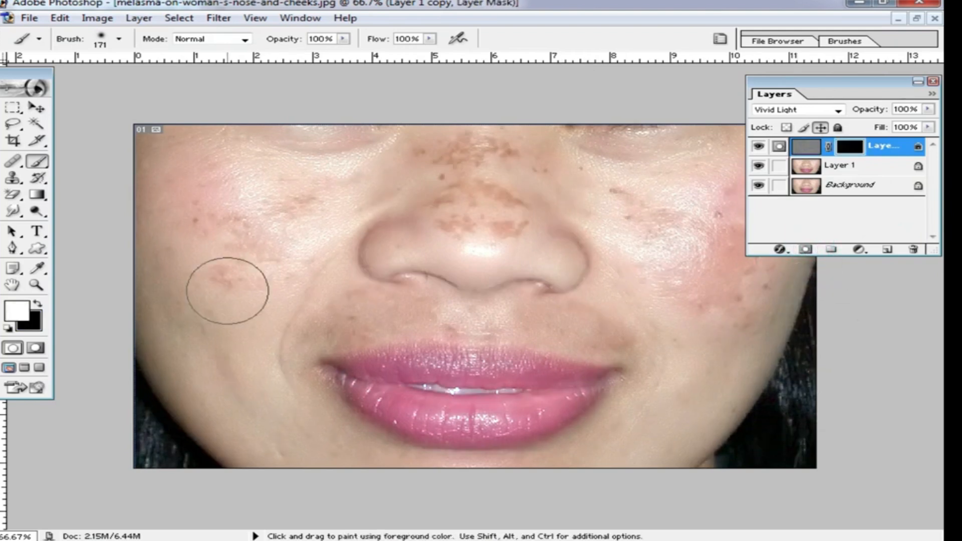
Step: Choose the Eraser tool and swap the foreground and background colours so the background is white
{"action": "left_click", "coordinate": [15, 197]}
{"action": "left_click_drag", "start_coordinate": [15, 197], "coordinate": [100, 193]}
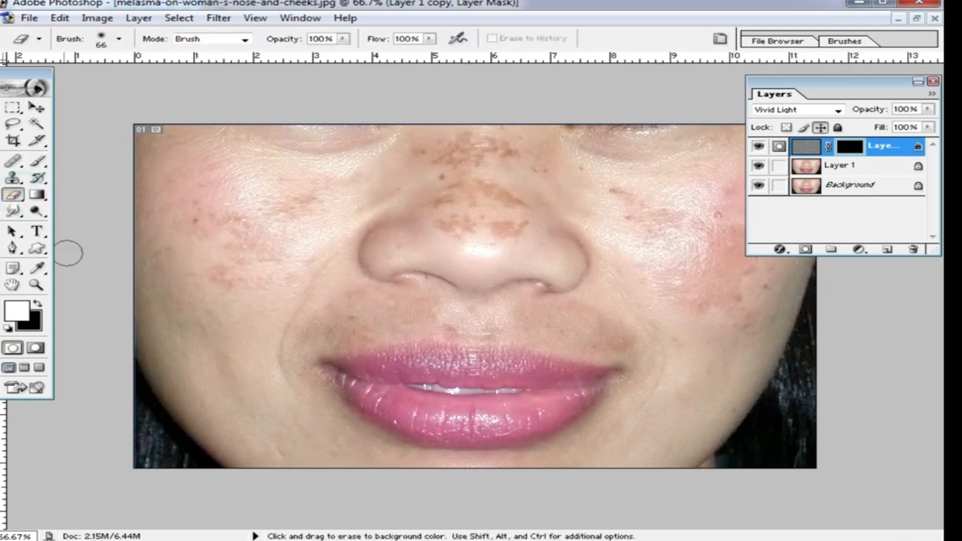
{"action": "left_click", "coordinate": [39, 307]}
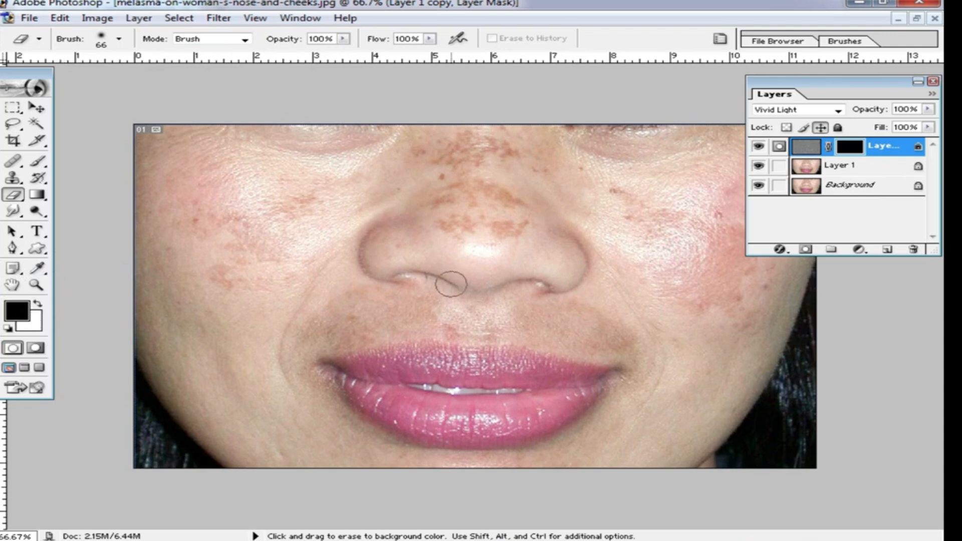
Step: Erase the mask over the left cheek to reveal the smoothing there
{"action": "key", "text": "ctrl+space"}
{"action": "left_click", "coordinate": [339, 256]}
{"action": "left_click", "coordinate": [279, 275]}
{"action": "mouse_move", "coordinate": [370, 314]}
{"action": "left_mouse_down"}
{"action": "mouse_move", "coordinate": [429, 236]}
{"action": "mouse_move", "coordinate": [413, 302]}
{"action": "left_mouse_up"}
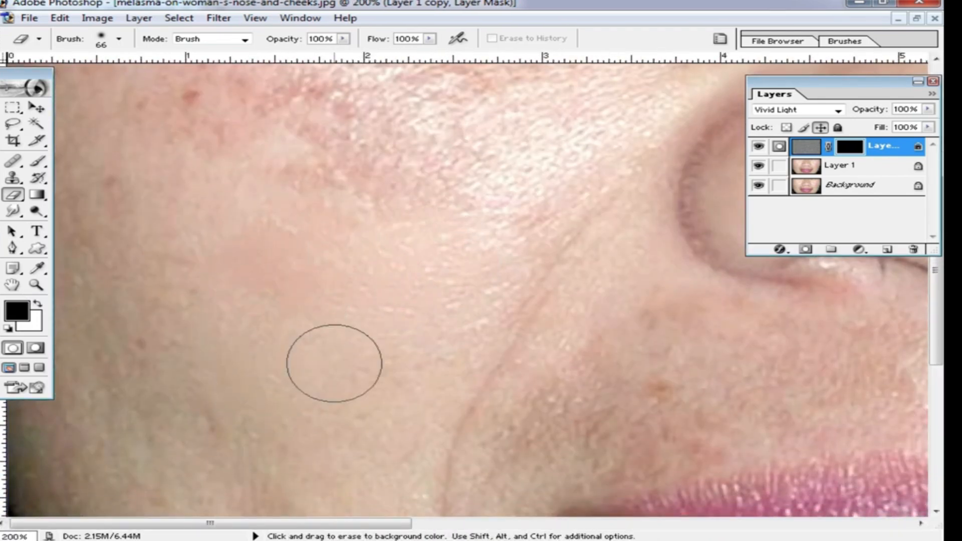
{"action": "key", "text": "ctrl+alt+space"}
{"action": "left_click", "coordinate": [356, 314]}
{"action": "key", "text": "space"}
{"action": "left_click_drag", "start_coordinate": [201, 275], "coordinate": [251, 382]}
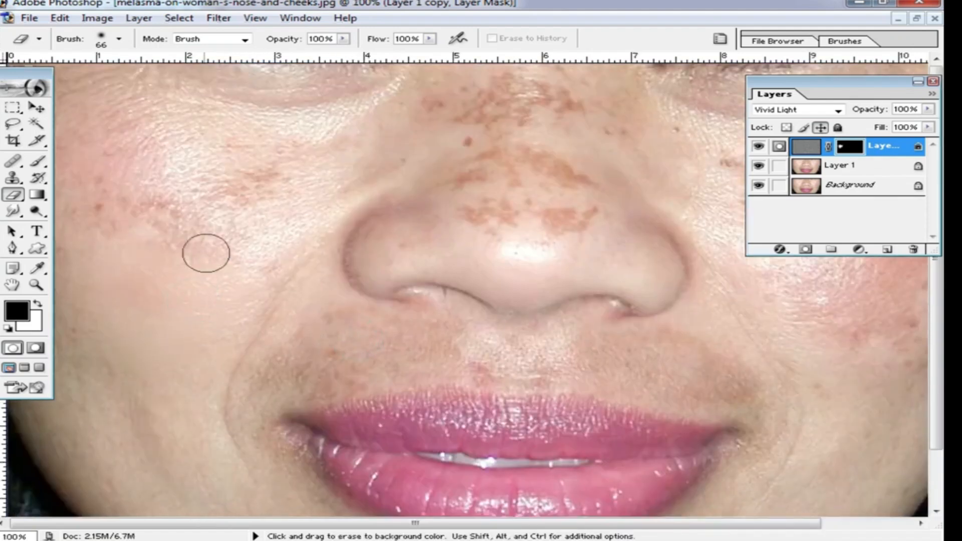
{"action": "mouse_move", "coordinate": [225, 239]}
{"action": "left_mouse_down"}
{"action": "mouse_move", "coordinate": [275, 209]}
{"action": "mouse_move", "coordinate": [221, 231]}
{"action": "mouse_move", "coordinate": [275, 167]}
{"action": "mouse_move", "coordinate": [172, 216]}
{"action": "left_mouse_up"}
Step: Set the eraser brush size to 100 pixels
{"action": "key", "text": "ctrl+minus"}
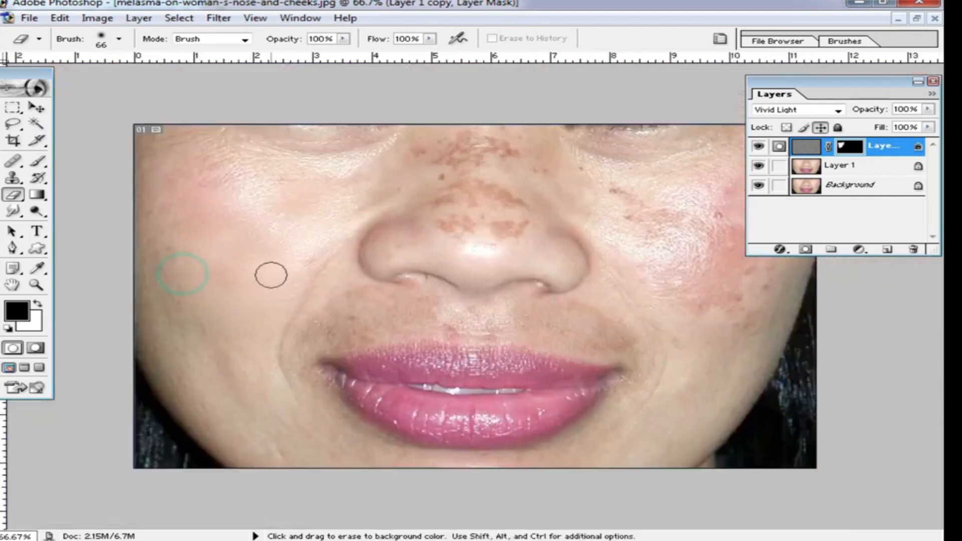
{"action": "right_click", "coordinate": [279, 303]}
{"action": "left_click_drag", "start_coordinate": [361, 317], "coordinate": [388, 319]}
{"action": "left_click", "coordinate": [230, 317]}
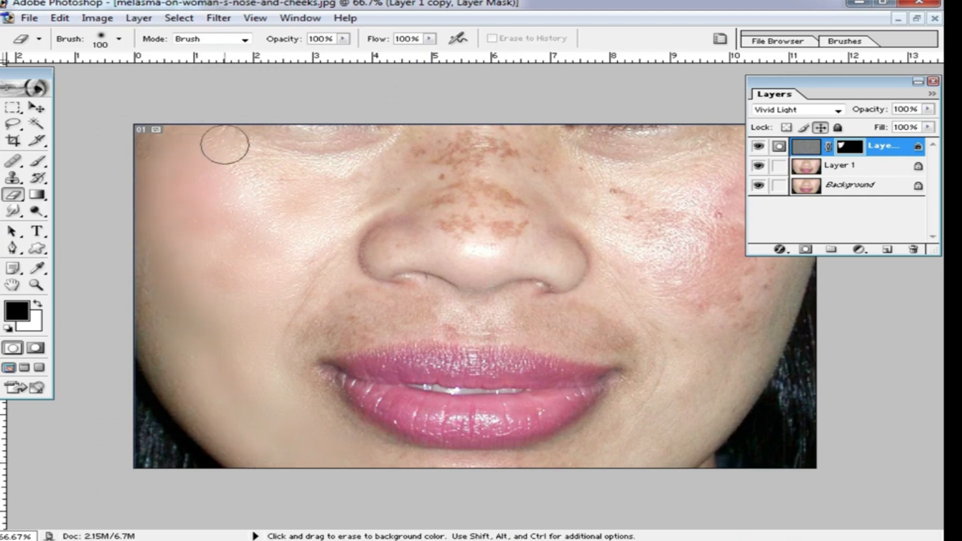
Step: Erase the mask across both cheeks, the nose and the upper lip area to reveal the smoothed skin
{"action": "mouse_move", "coordinate": [267, 229]}
{"action": "left_mouse_down"}
{"action": "mouse_move", "coordinate": [344, 212]}
{"action": "mouse_move", "coordinate": [260, 290]}
{"action": "mouse_move", "coordinate": [212, 245]}
{"action": "mouse_move", "coordinate": [157, 242]}
{"action": "mouse_move", "coordinate": [223, 332]}
{"action": "mouse_move", "coordinate": [305, 286]}
{"action": "mouse_move", "coordinate": [313, 336]}
{"action": "mouse_move", "coordinate": [401, 309]}
{"action": "mouse_move", "coordinate": [314, 345]}
{"action": "mouse_move", "coordinate": [289, 331]}
{"action": "mouse_move", "coordinate": [555, 315]}
{"action": "left_mouse_up"}
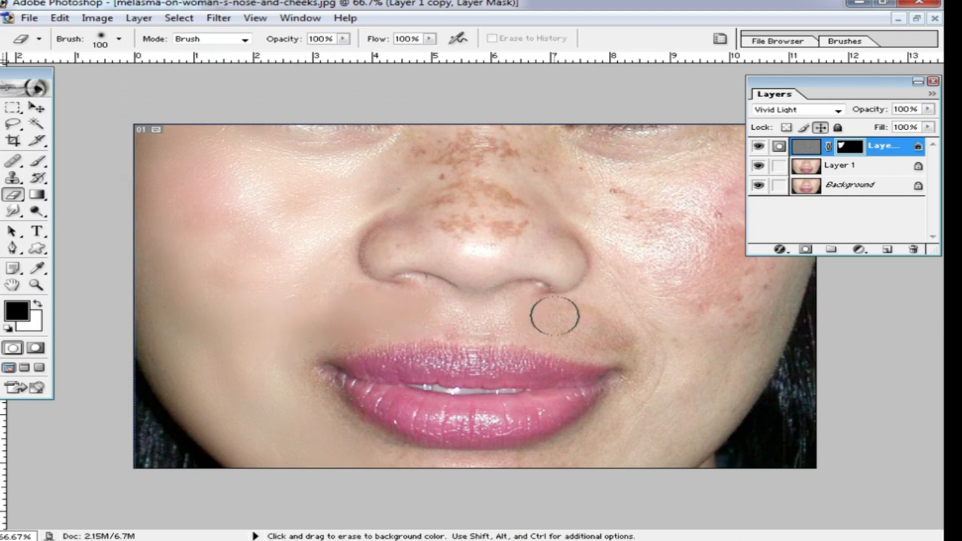
{"action": "mouse_move", "coordinate": [642, 344]}
{"action": "left_mouse_down"}
{"action": "mouse_move", "coordinate": [657, 381]}
{"action": "mouse_move", "coordinate": [578, 453]}
{"action": "mouse_move", "coordinate": [485, 473]}
{"action": "mouse_move", "coordinate": [396, 472]}
{"action": "mouse_move", "coordinate": [331, 434]}
{"action": "mouse_move", "coordinate": [292, 376]}
{"action": "mouse_move", "coordinate": [341, 425]}
{"action": "mouse_move", "coordinate": [410, 464]}
{"action": "mouse_move", "coordinate": [696, 423]}
{"action": "left_mouse_up"}
{"action": "left_click_drag", "start_coordinate": [745, 334], "coordinate": [678, 270]}
{"action": "left_click_drag", "start_coordinate": [860, 91], "coordinate": [854, 327]}
{"action": "left_click", "coordinate": [718, 258]}
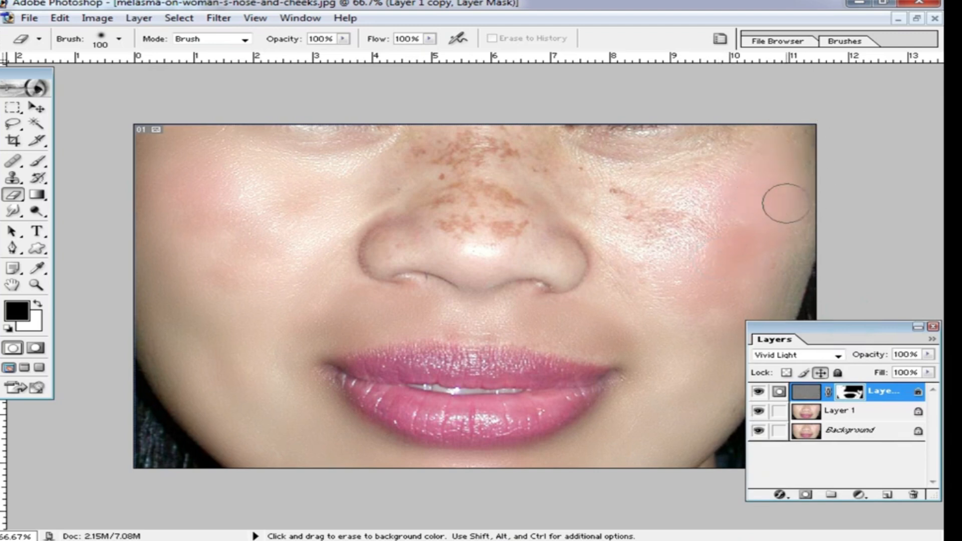
{"action": "left_click_drag", "start_coordinate": [599, 215], "coordinate": [689, 247]}
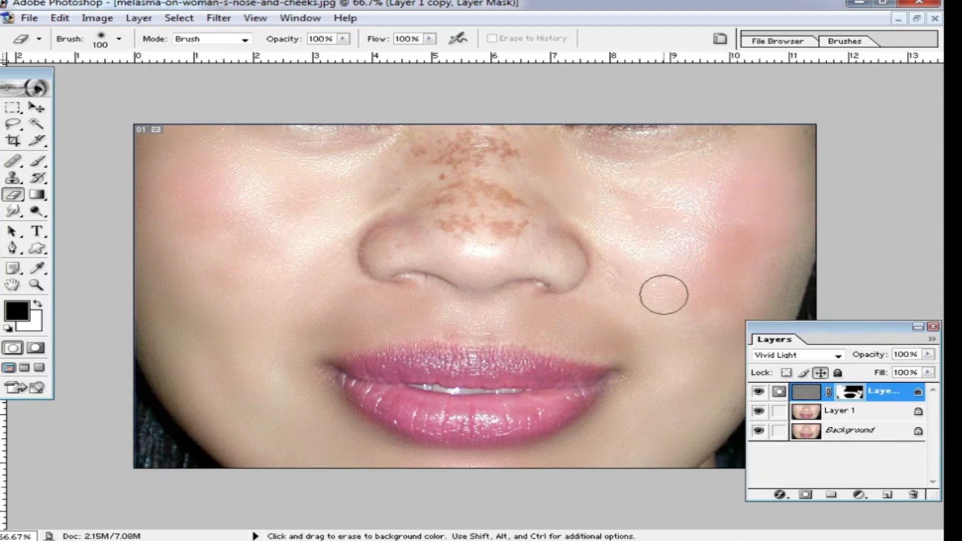
{"action": "mouse_move", "coordinate": [531, 183]}
{"action": "left_mouse_down"}
{"action": "mouse_move", "coordinate": [501, 238]}
{"action": "mouse_move", "coordinate": [481, 128]}
{"action": "mouse_move", "coordinate": [527, 199]}
{"action": "mouse_move", "coordinate": [469, 124]}
{"action": "mouse_move", "coordinate": [430, 232]}
{"action": "mouse_move", "coordinate": [427, 124]}
{"action": "mouse_move", "coordinate": [424, 218]}
{"action": "mouse_move", "coordinate": [339, 268]}
{"action": "mouse_move", "coordinate": [415, 204]}
{"action": "mouse_move", "coordinate": [434, 238]}
{"action": "mouse_move", "coordinate": [476, 117]}
{"action": "mouse_move", "coordinate": [524, 227]}
{"action": "left_mouse_up"}
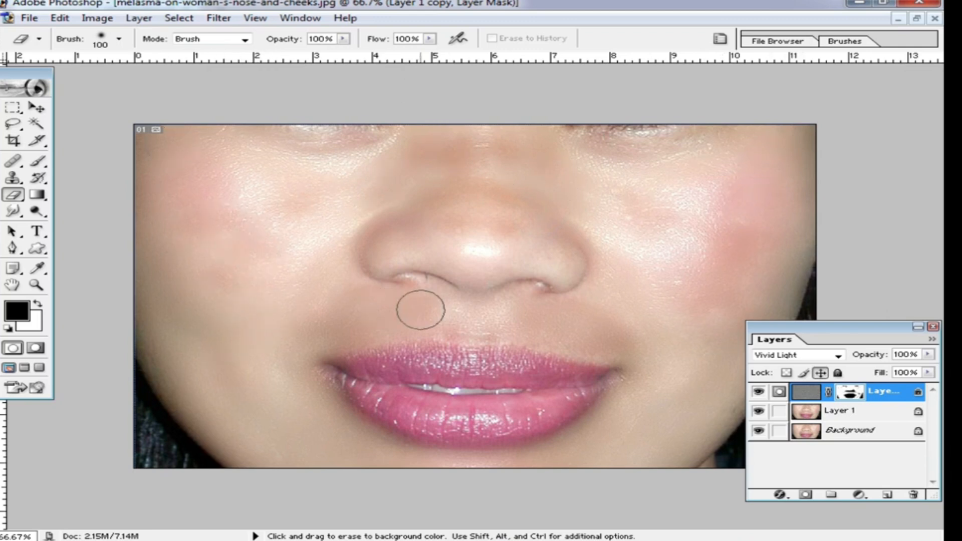
{"action": "left_click", "coordinate": [664, 259], "text": "alt"}
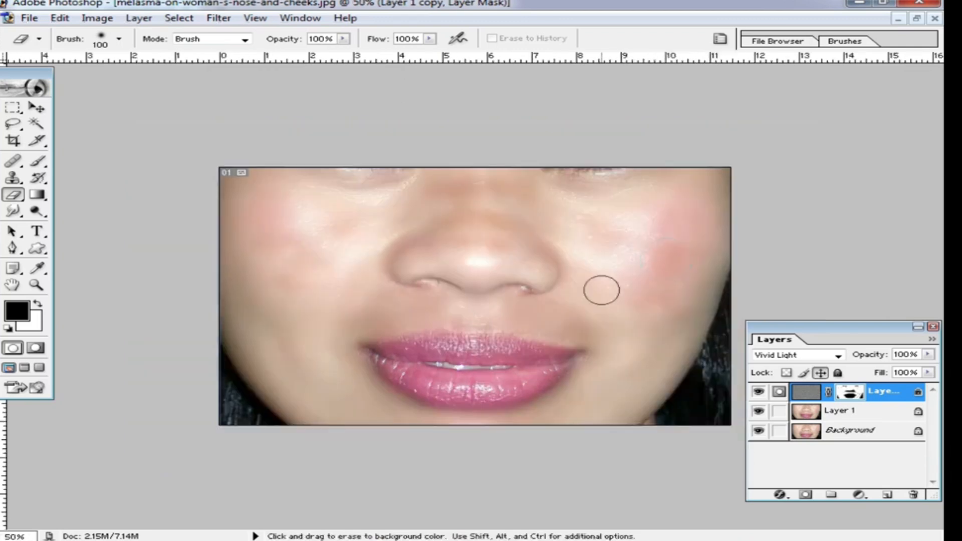
Step: Hide the retouched Layer 1 to compare it with the original Background
{"action": "scroll", "coordinate": [352, 277], "scroll_direction": "down", "scroll_amount": 2}
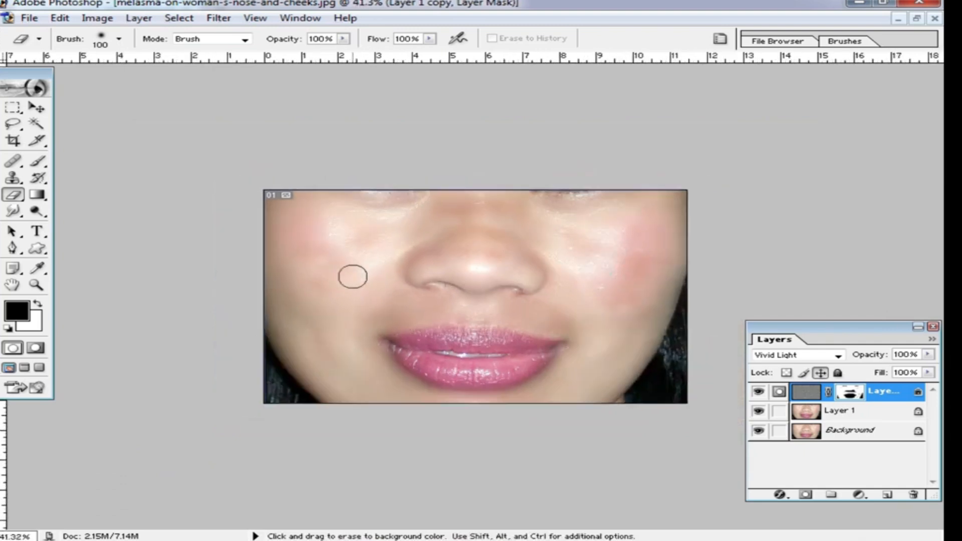
{"action": "scroll", "coordinate": [529, 254], "scroll_direction": "up", "scroll_amount": 4}
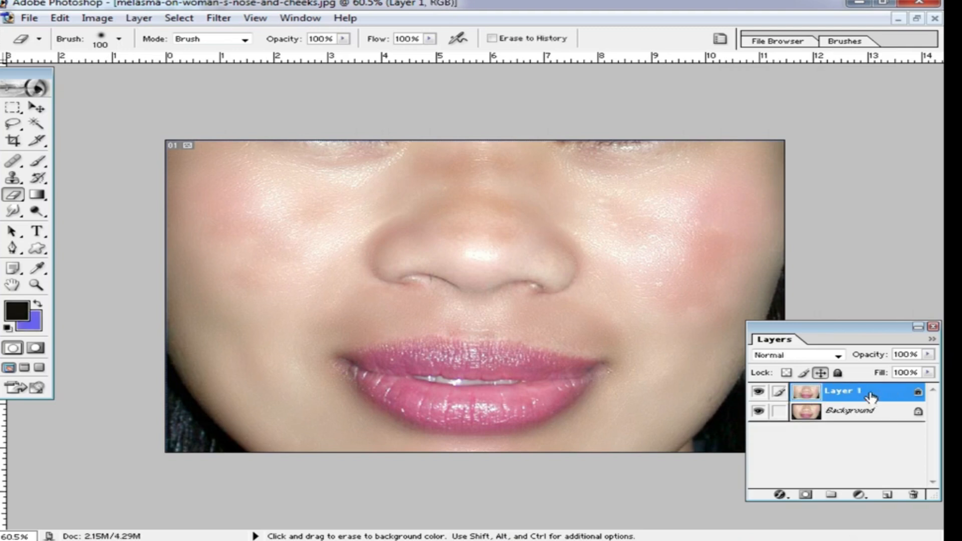
{"action": "left_click", "coordinate": [758, 392]}
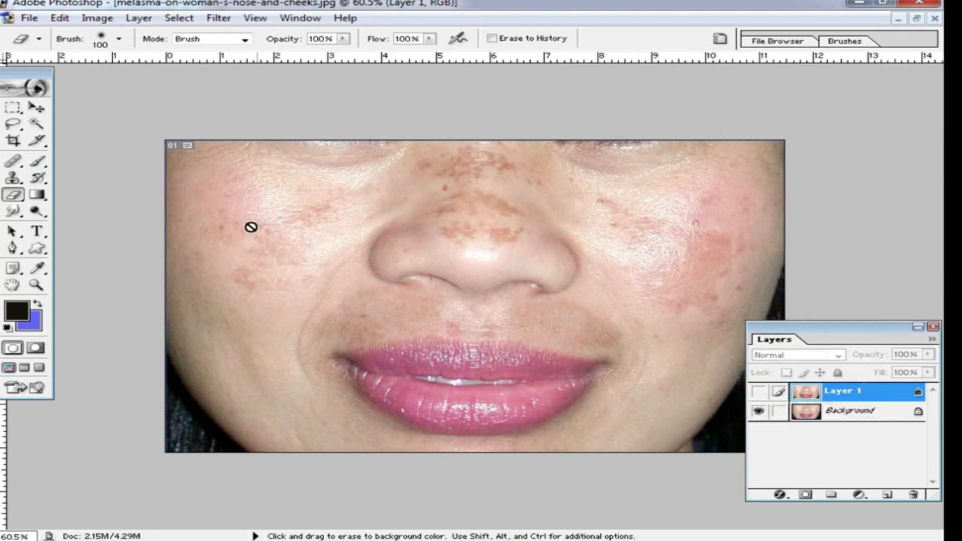
Step: Show Layer 1 again and duplicate it
{"action": "left_click", "coordinate": [759, 393]}
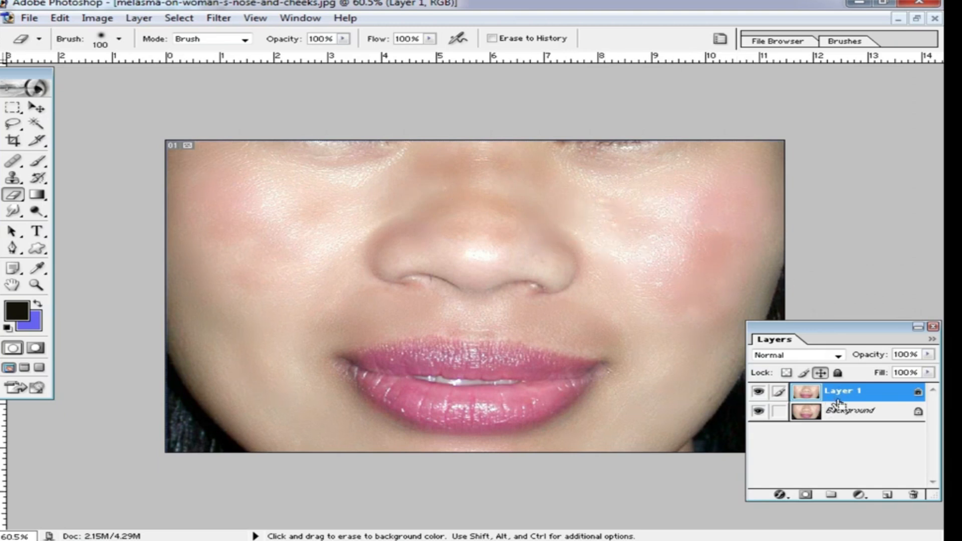
{"action": "key", "text": "ctrl+j"}
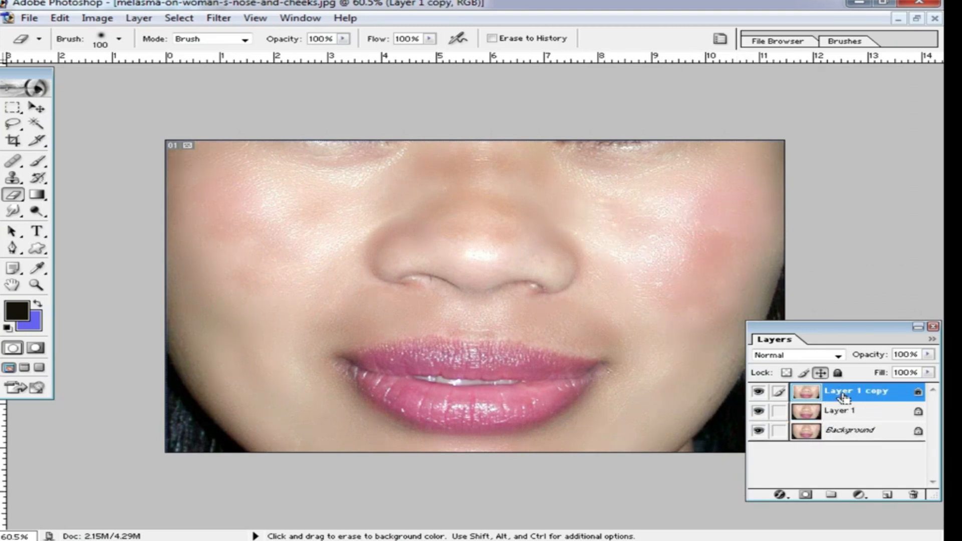
Step: Try the DCE Tools Portrait Skin Cleaner filter on the layer copy and undo it
{"action": "left_click", "coordinate": [211, 21]}
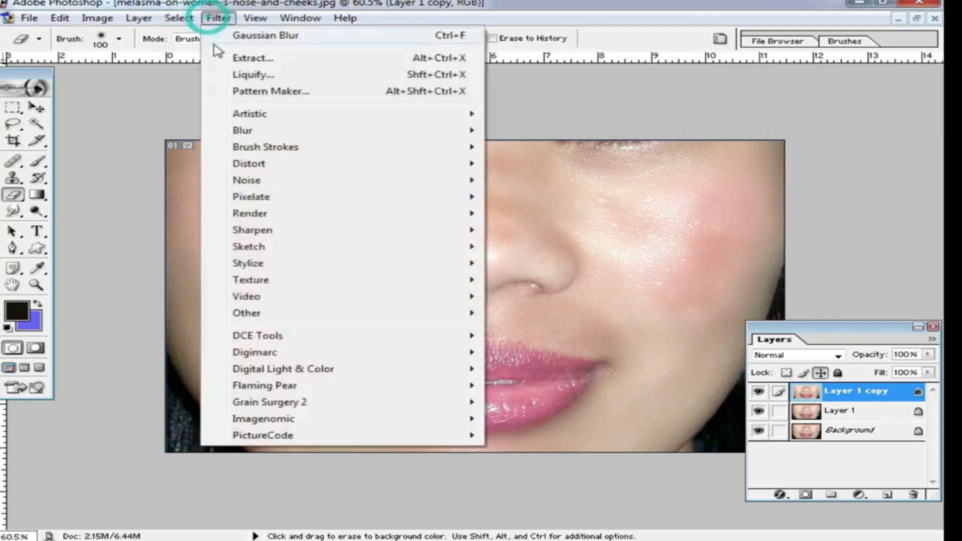
{"action": "mouse_move", "coordinate": [288, 135]}
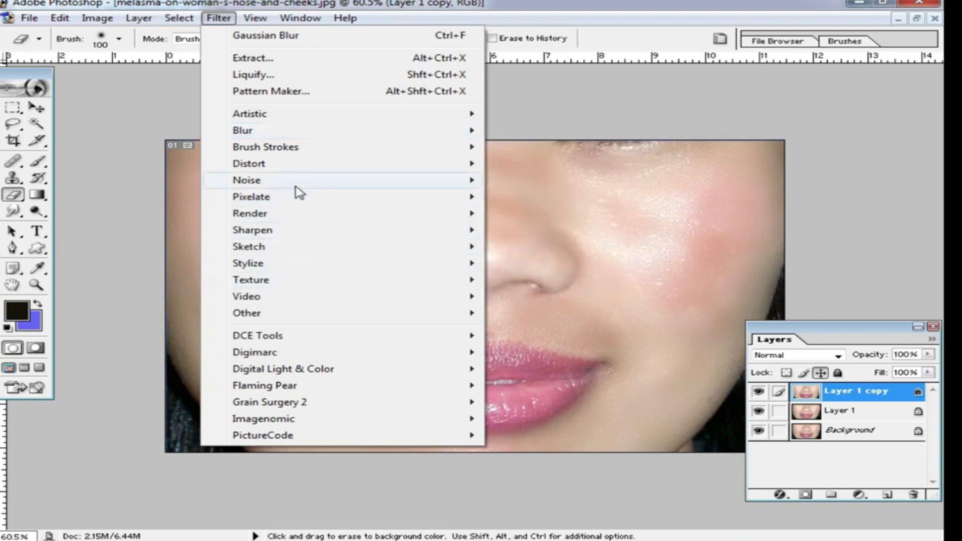
{"action": "mouse_move", "coordinate": [296, 188]}
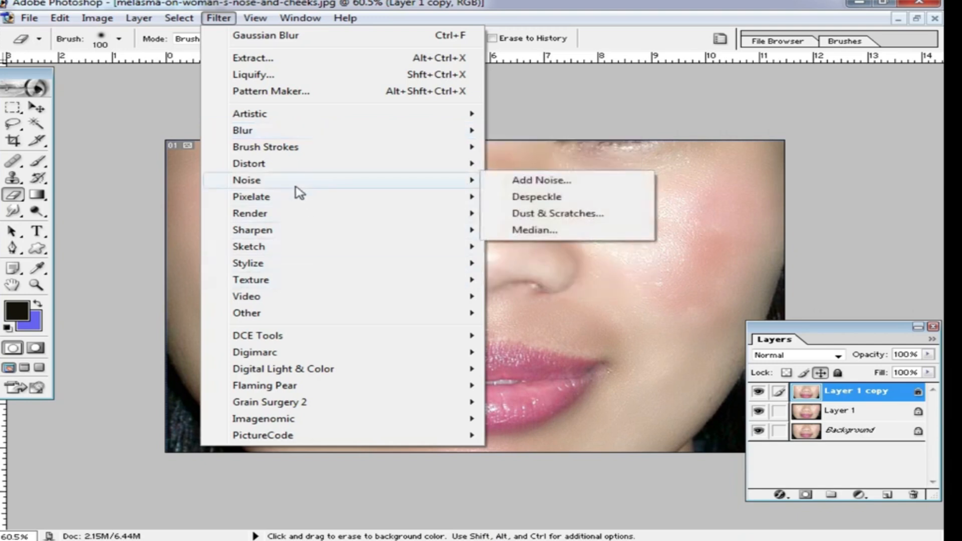
{"action": "mouse_move", "coordinate": [314, 236]}
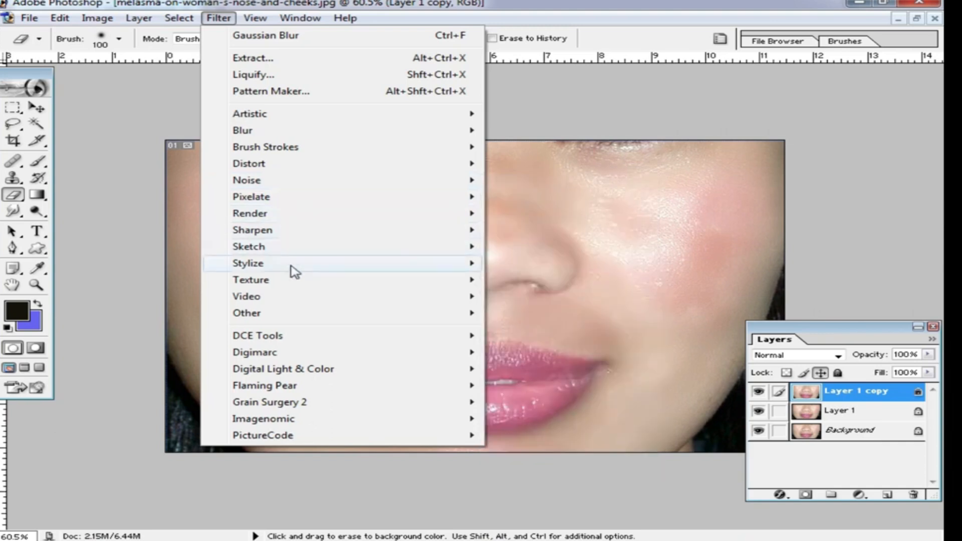
{"action": "mouse_move", "coordinate": [300, 257]}
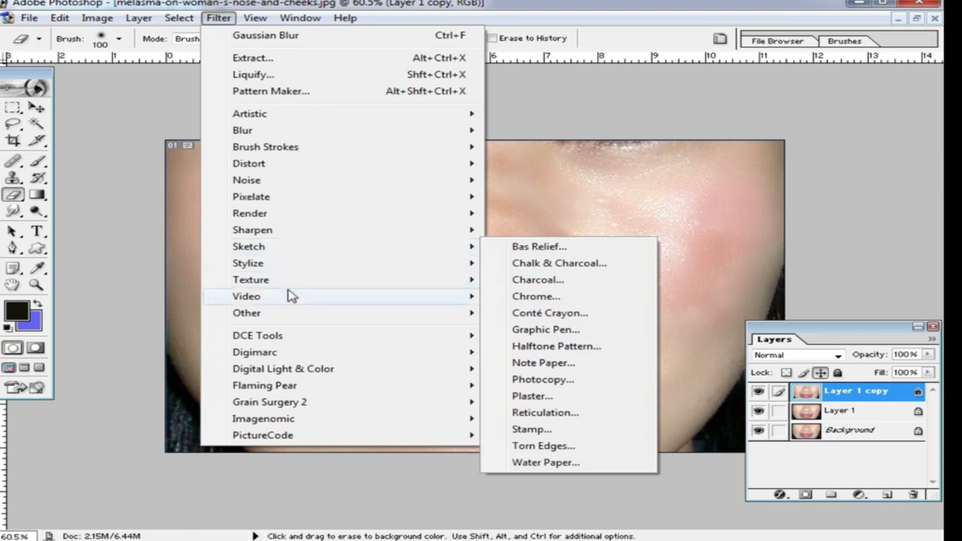
{"action": "mouse_move", "coordinate": [296, 321]}
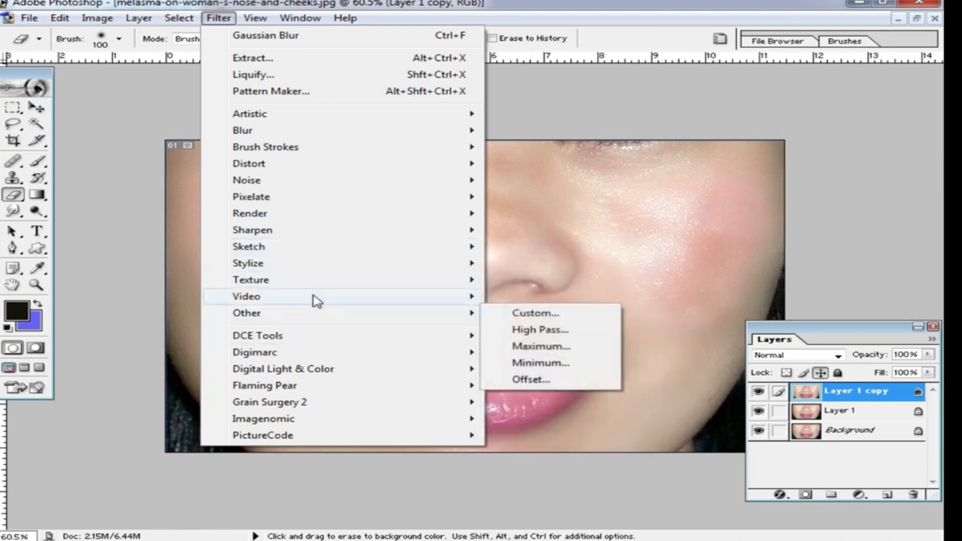
{"action": "left_click", "coordinate": [321, 335]}
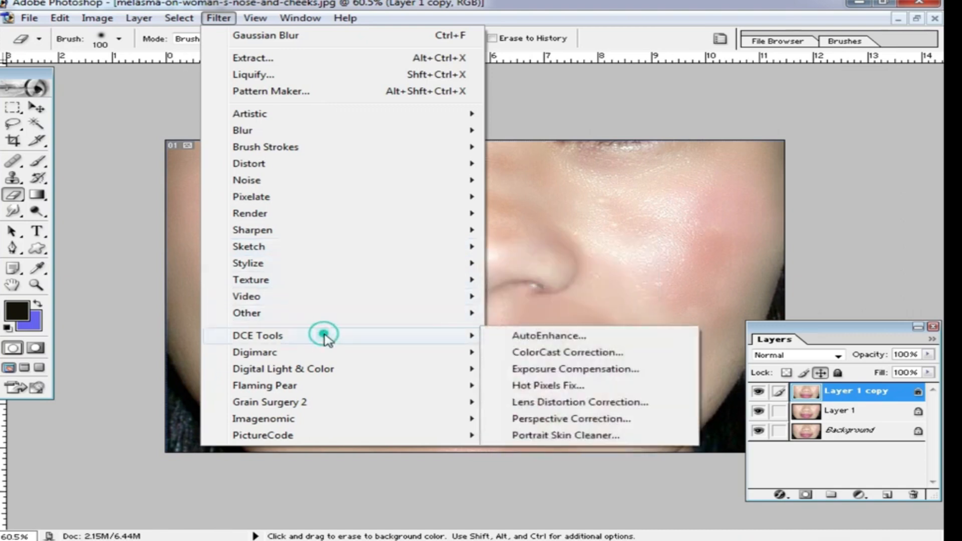
{"action": "left_click", "coordinate": [614, 435]}
{"action": "left_click", "coordinate": [489, 346]}
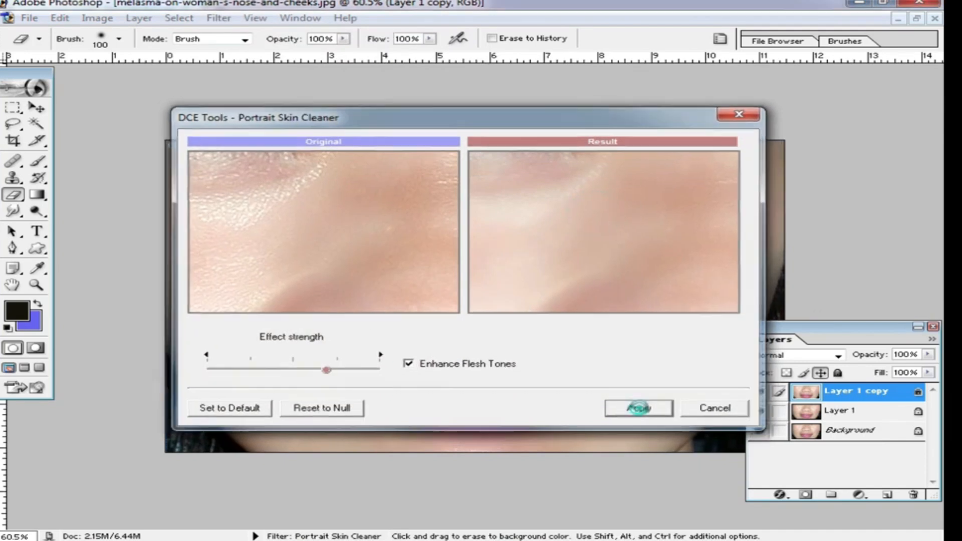
{"action": "left_click", "coordinate": [640, 409]}
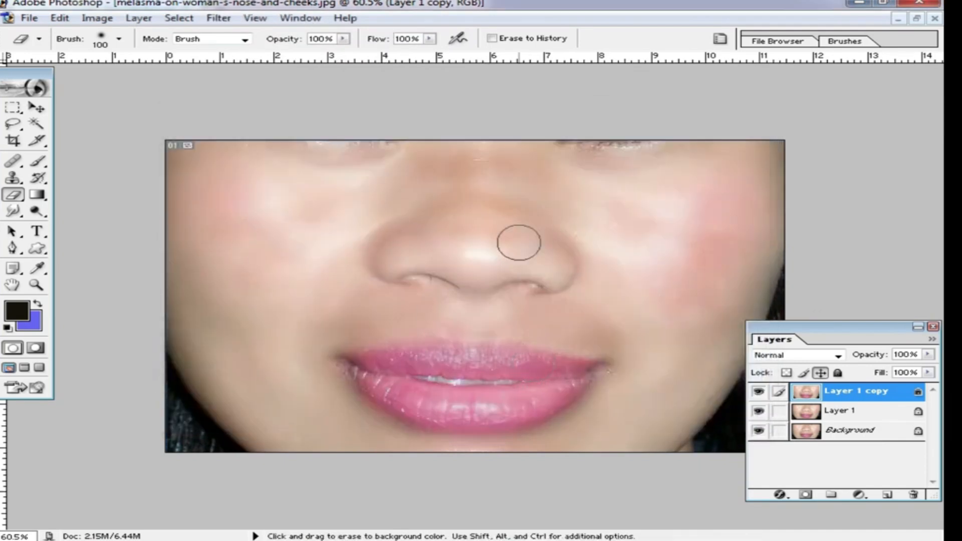
{"action": "key", "text": "ctrl+alt+z"}
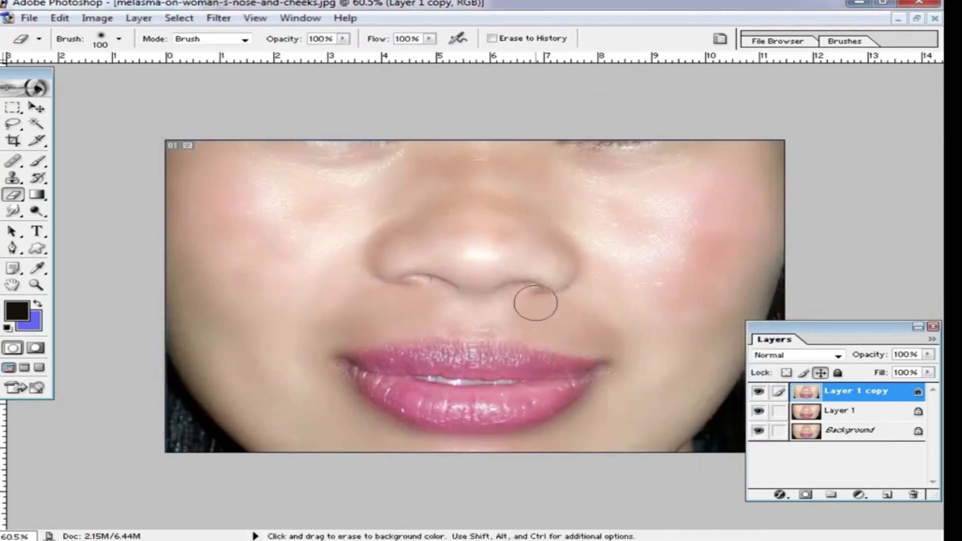
Step: Try Smart Blur on the layer copy with different radius and threshold settings, then cancel it
{"action": "left_click", "coordinate": [219, 18]}
{"action": "left_click", "coordinate": [275, 133]}
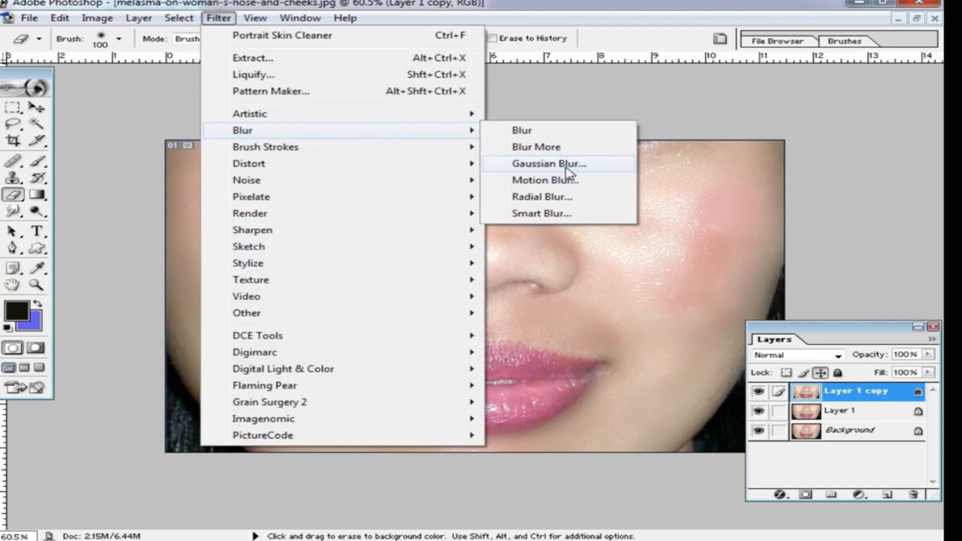
{"action": "left_click", "coordinate": [567, 213]}
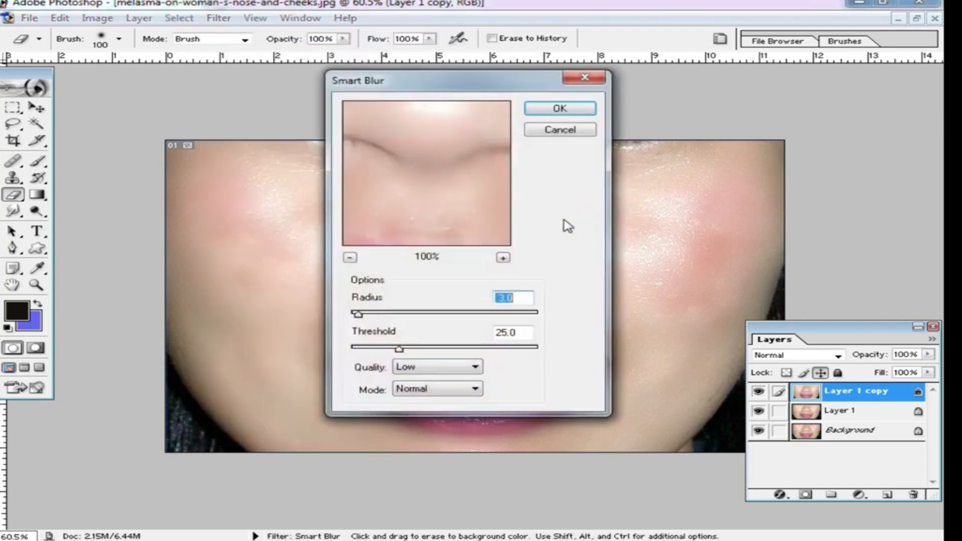
{"action": "left_click_drag", "start_coordinate": [418, 172], "coordinate": [523, 212]}
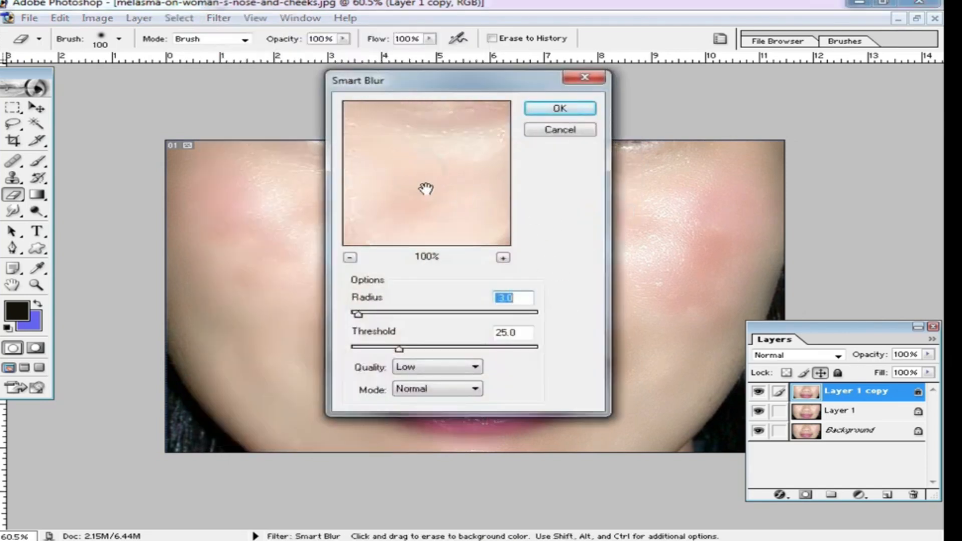
{"action": "left_click_drag", "start_coordinate": [394, 178], "coordinate": [462, 175]}
{"action": "left_click_drag", "start_coordinate": [360, 314], "coordinate": [383, 314]}
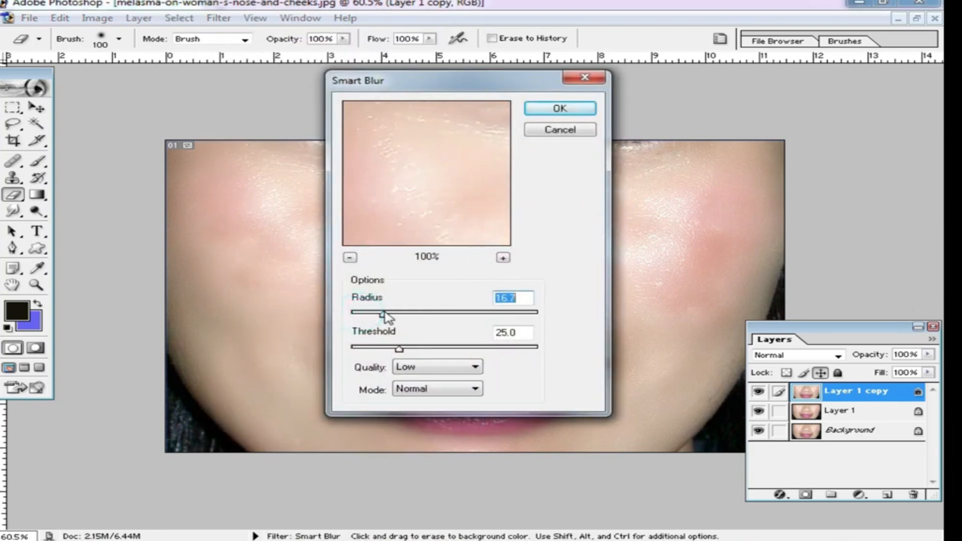
{"action": "left_click_drag", "start_coordinate": [481, 83], "coordinate": [623, 102]}
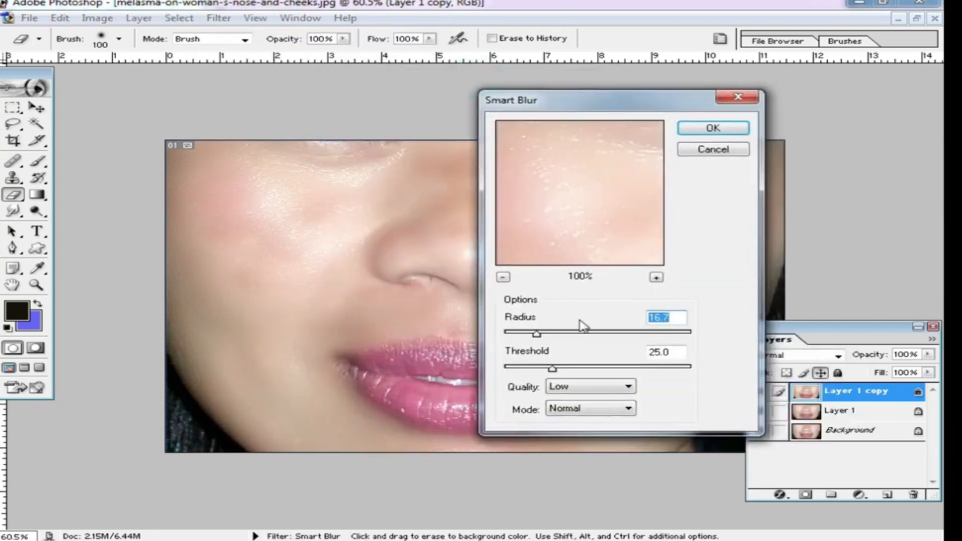
{"action": "left_click_drag", "start_coordinate": [537, 333], "coordinate": [593, 335]}
{"action": "left_click_drag", "start_coordinate": [561, 178], "coordinate": [586, 189]}
{"action": "left_click_drag", "start_coordinate": [600, 235], "coordinate": [528, 148]}
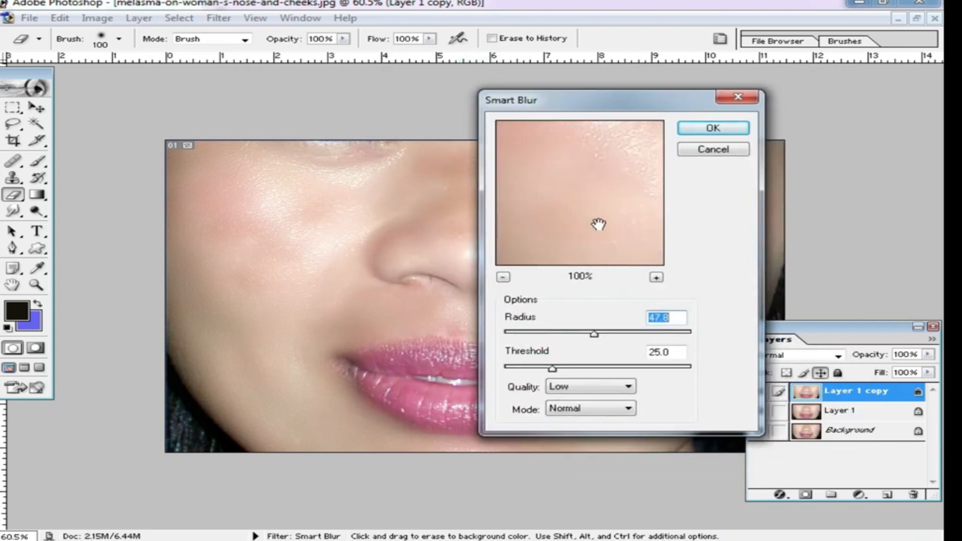
{"action": "left_click_drag", "start_coordinate": [612, 229], "coordinate": [494, 197]}
{"action": "left_click_drag", "start_coordinate": [603, 217], "coordinate": [633, 195]}
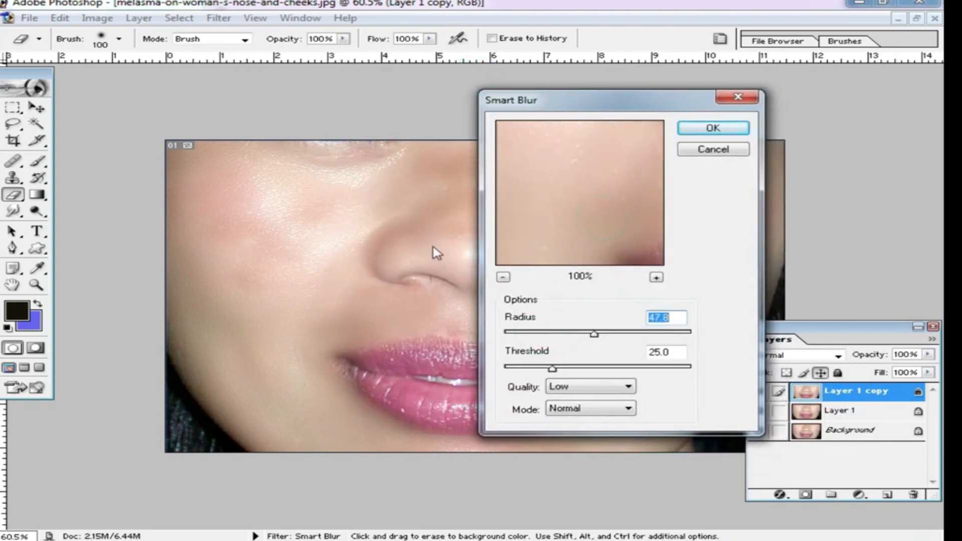
{"action": "left_click_drag", "start_coordinate": [579, 150], "coordinate": [602, 299]}
{"action": "left_click_drag", "start_coordinate": [605, 184], "coordinate": [604, 236]}
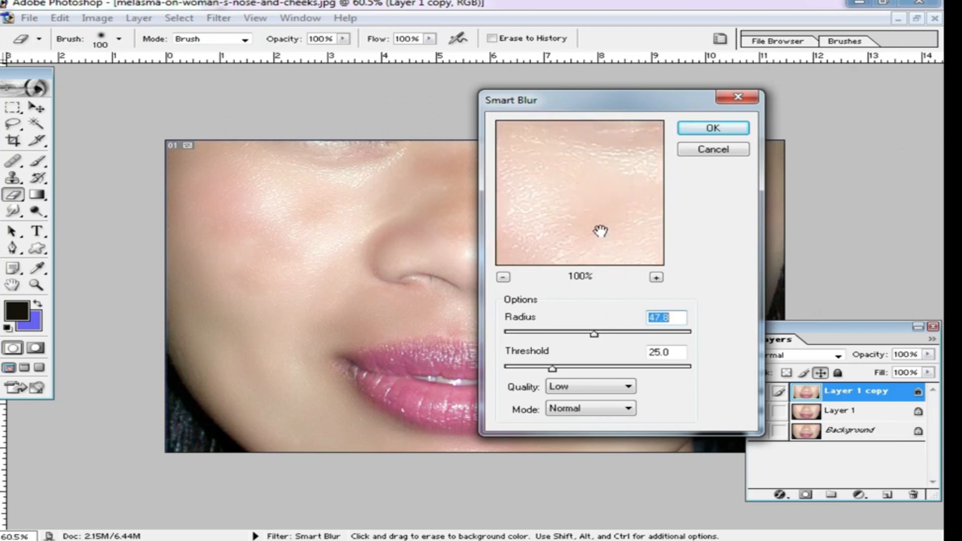
{"action": "left_click", "coordinate": [596, 219], "text": "alt"}
{"action": "left_click", "coordinate": [507, 279]}
{"action": "left_click", "coordinate": [580, 327]}
{"action": "left_click", "coordinate": [503, 277]}
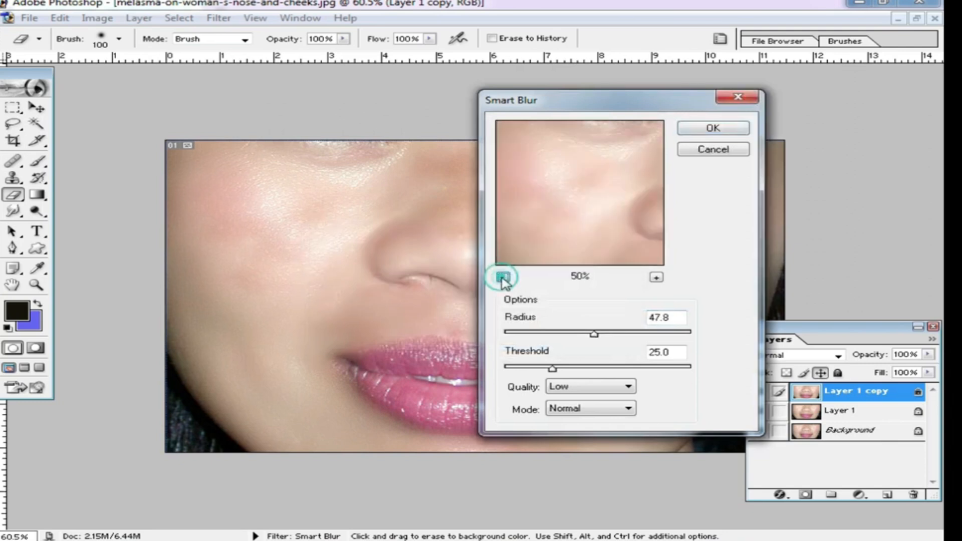
{"action": "left_click", "coordinate": [503, 277]}
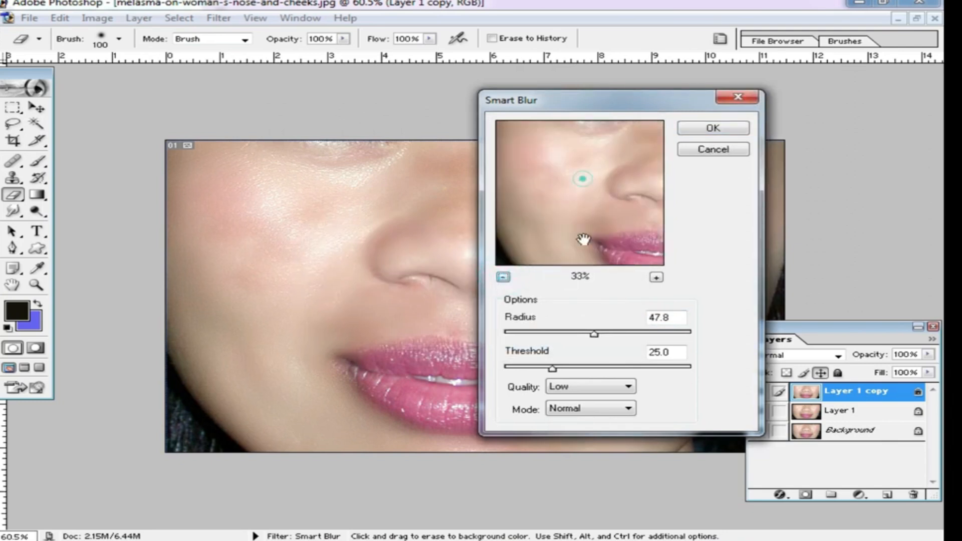
{"action": "left_click", "coordinate": [657, 277]}
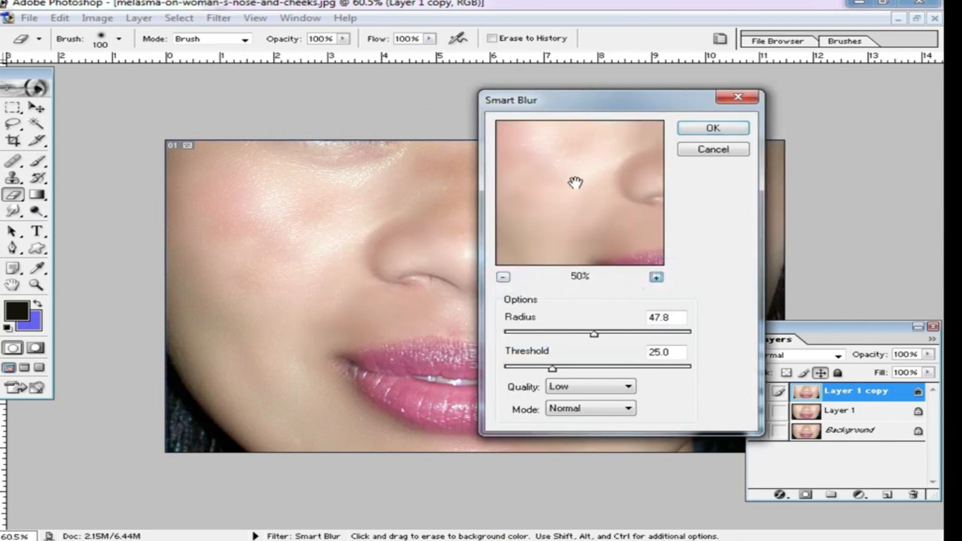
{"action": "left_click_drag", "start_coordinate": [573, 173], "coordinate": [591, 268]}
{"action": "left_click_drag", "start_coordinate": [659, 333], "coordinate": [502, 339]}
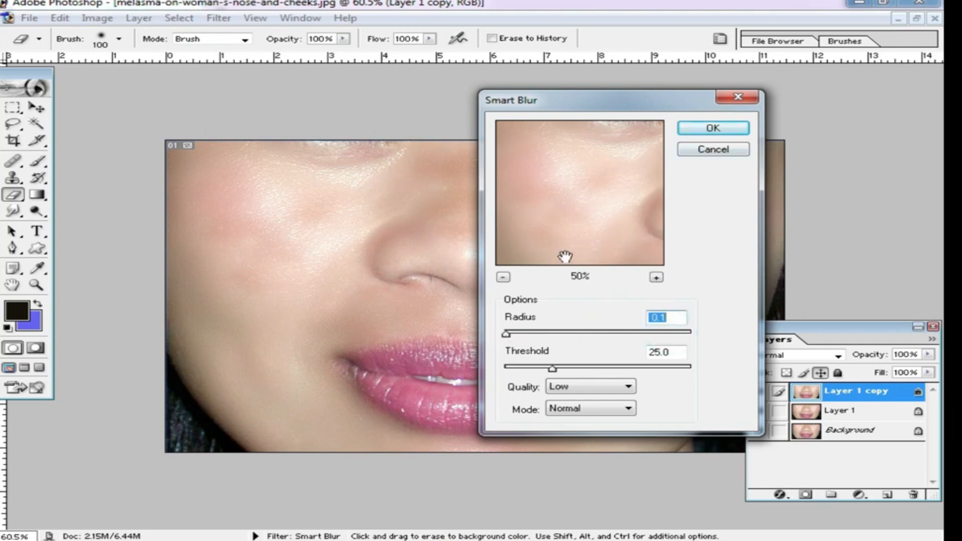
{"action": "left_click_drag", "start_coordinate": [553, 369], "coordinate": [634, 368]}
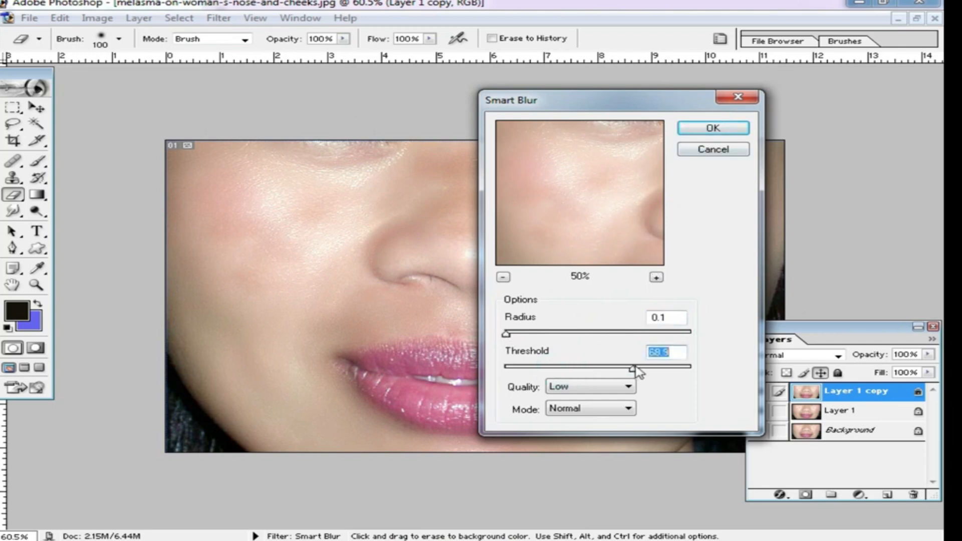
{"action": "left_click", "coordinate": [725, 153]}
Step: Apply a Gaussian Blur with a radius of 7.3 pixels to the layer copy
{"action": "left_click", "coordinate": [217, 22]}
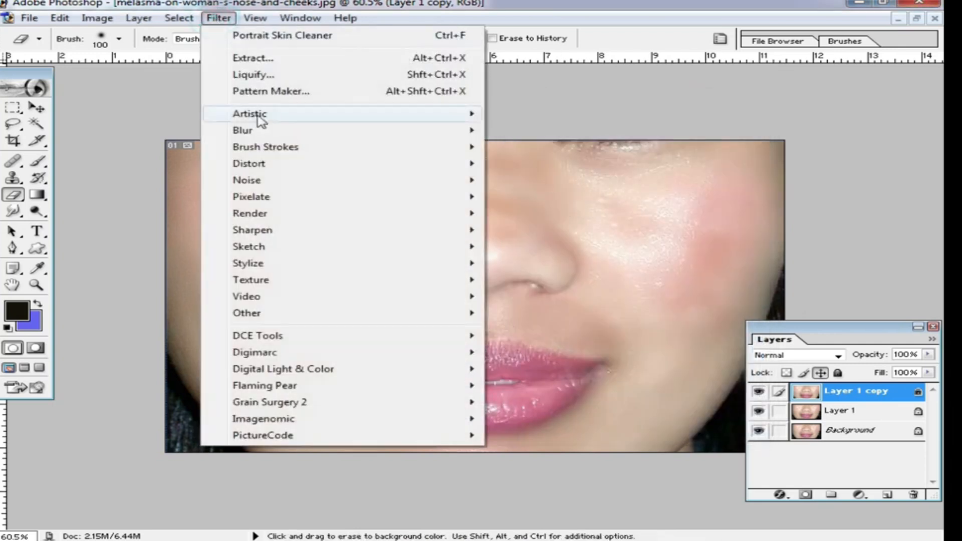
{"action": "left_click", "coordinate": [274, 128]}
{"action": "left_click", "coordinate": [558, 169]}
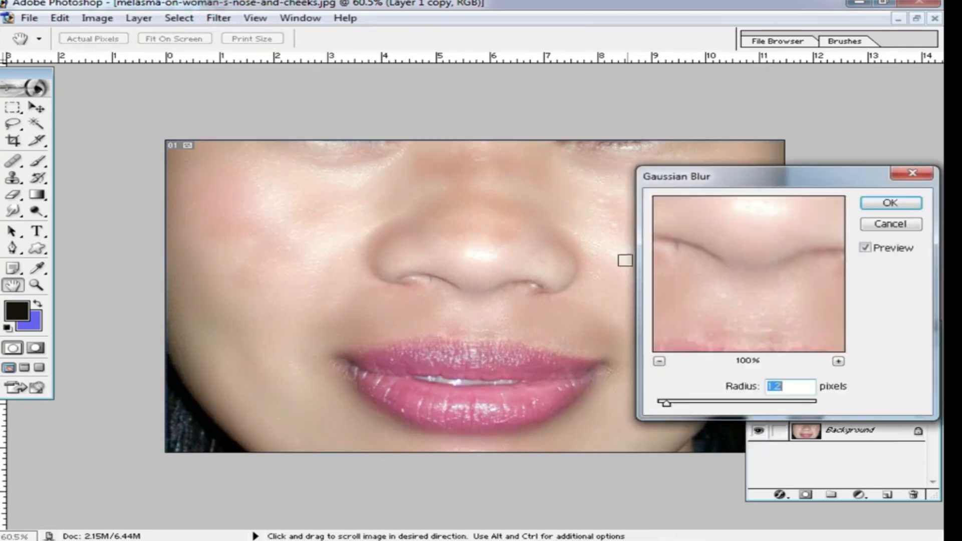
{"action": "mouse_move", "coordinate": [679, 408]}
{"action": "left_mouse_down"}
{"action": "mouse_move", "coordinate": [732, 407]}
{"action": "mouse_move", "coordinate": [721, 398]}
{"action": "left_mouse_up"}
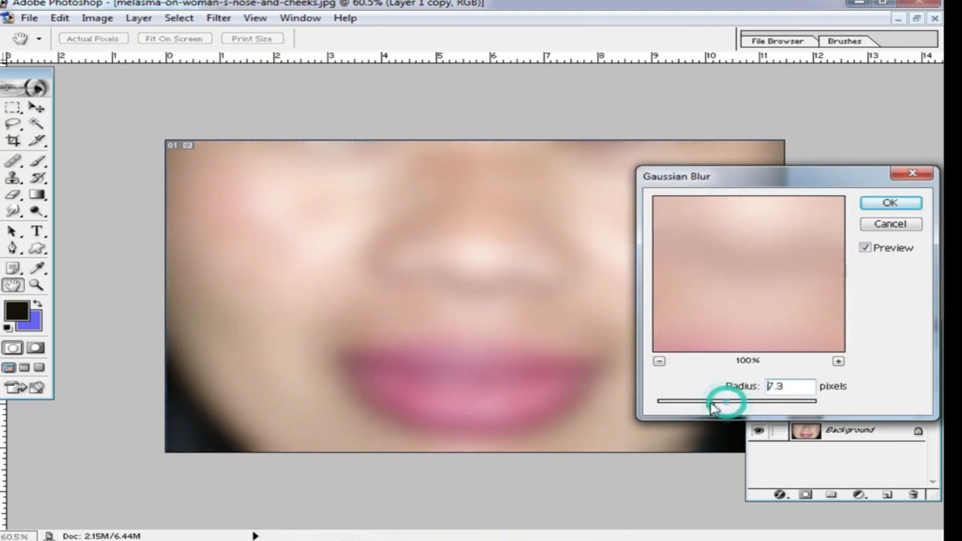
{"action": "left_click", "coordinate": [890, 203]}
Step: Add a layer mask to the blurred copy and invert it to hide the blur
{"action": "key", "text": "e"}
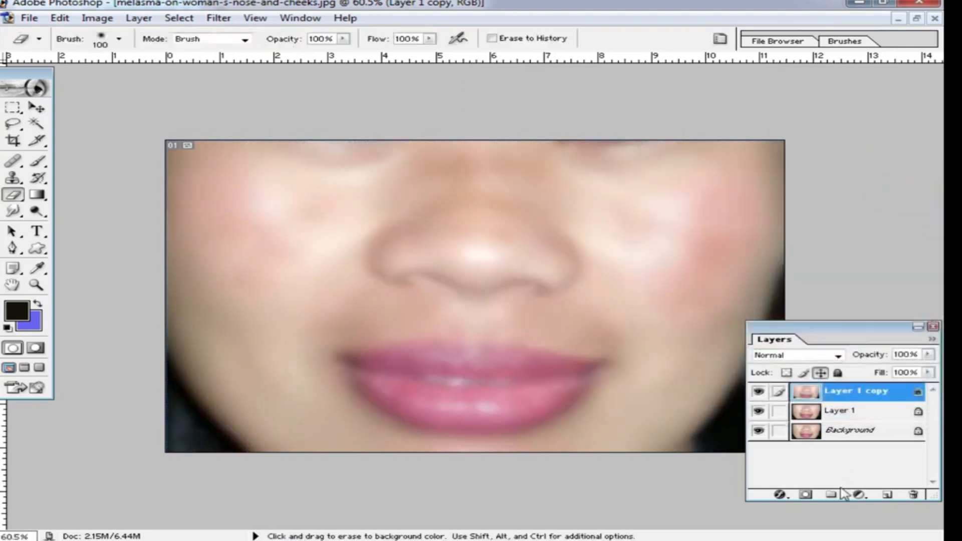
{"action": "left_click", "coordinate": [806, 495]}
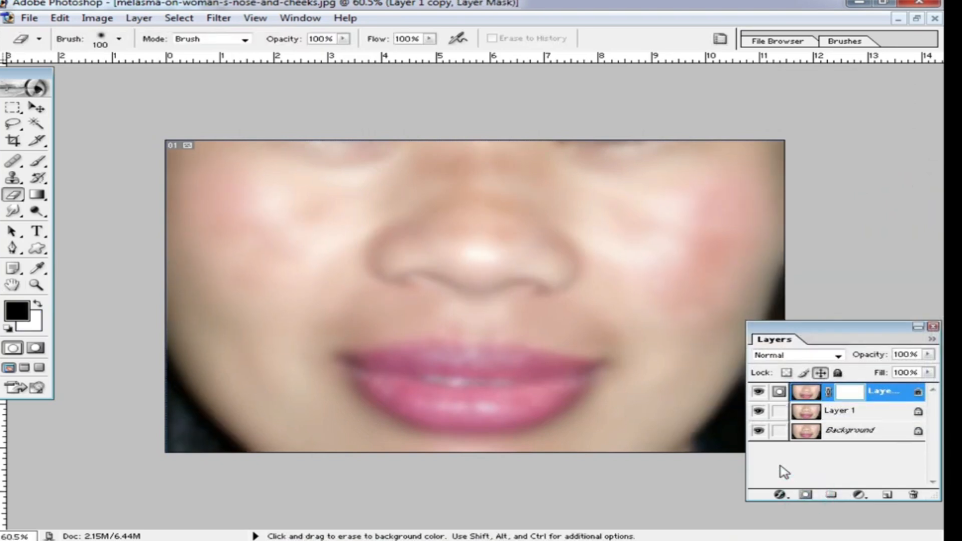
{"action": "key", "text": "ctrl+i"}
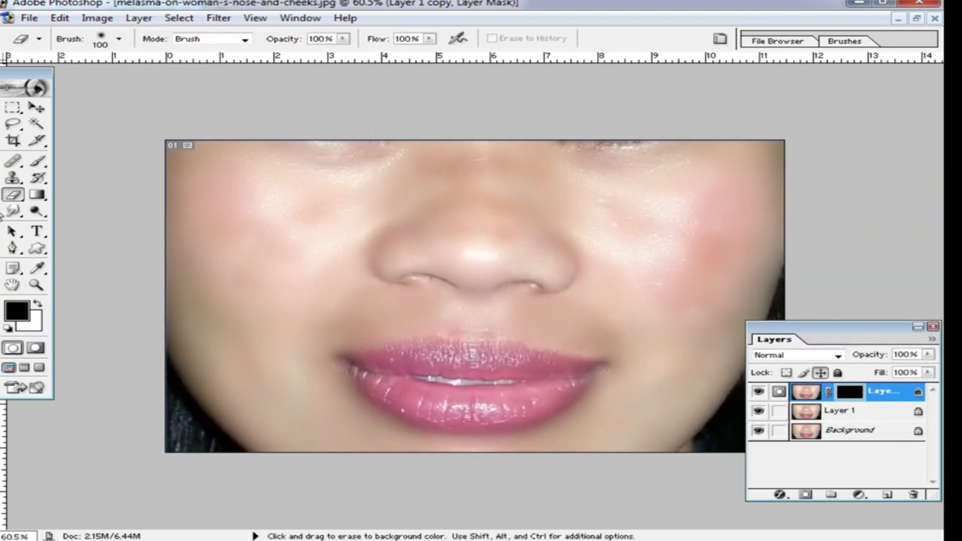
Step: Erase the layer mask over the cheeks and around the nose to reveal the blurred skin
{"action": "left_click", "coordinate": [311, 279], "text": "ctrl"}
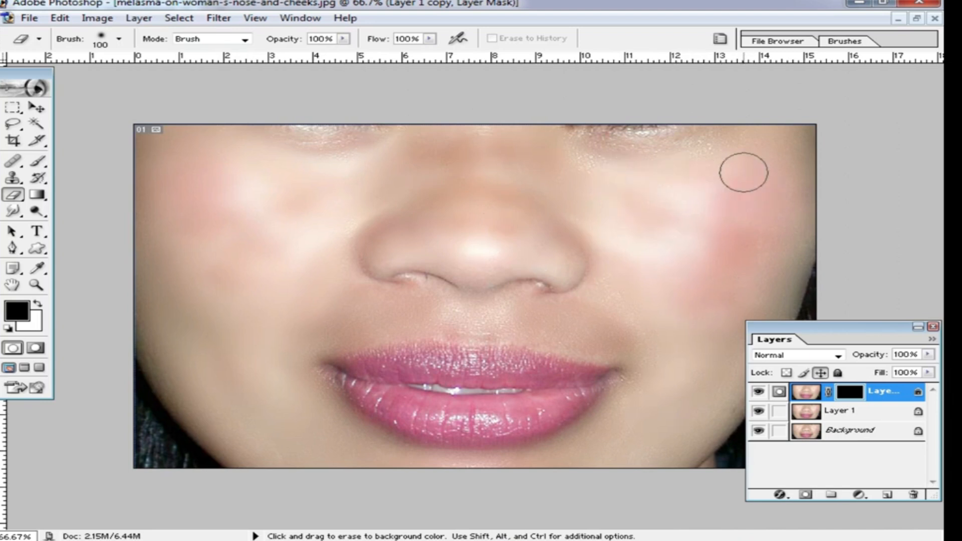
{"action": "left_click_drag", "start_coordinate": [671, 410], "coordinate": [610, 453]}
{"action": "mouse_move", "coordinate": [628, 333]}
{"action": "left_mouse_down"}
{"action": "mouse_move", "coordinate": [565, 324]}
{"action": "mouse_move", "coordinate": [394, 317]}
{"action": "left_mouse_up"}
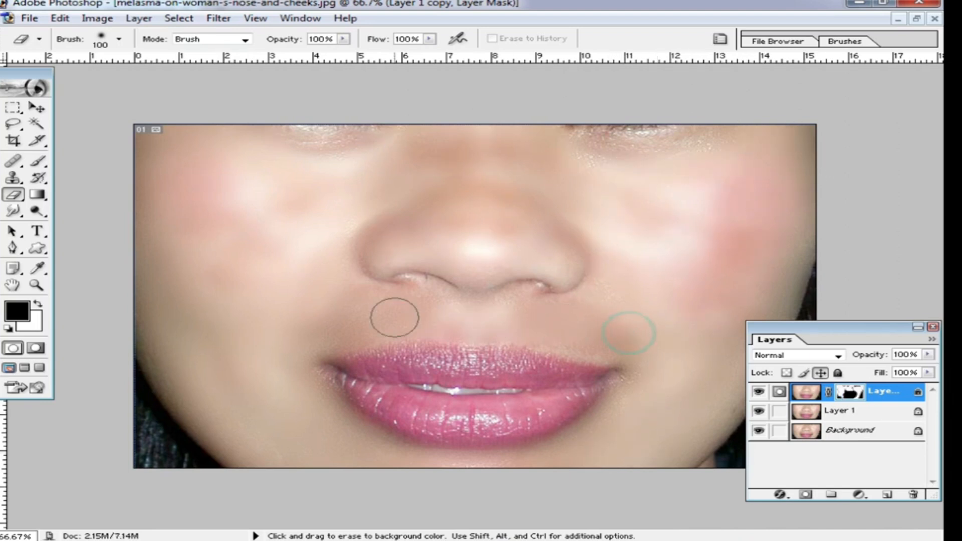
{"action": "left_click_drag", "start_coordinate": [432, 197], "coordinate": [464, 163]}
{"action": "left_click", "coordinate": [515, 232], "text": "alt"}
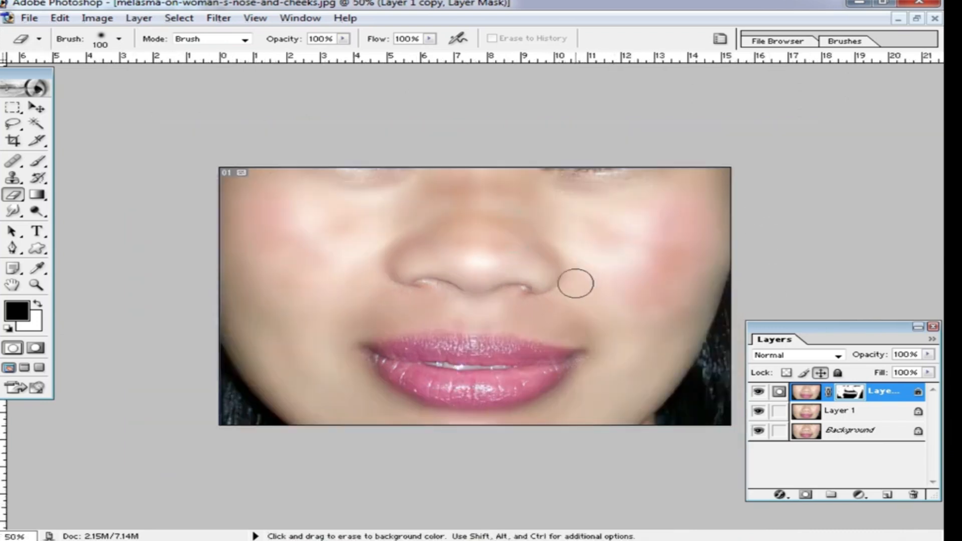
{"action": "scroll", "coordinate": [543, 317], "scroll_direction": "up", "scroll_amount": 2}
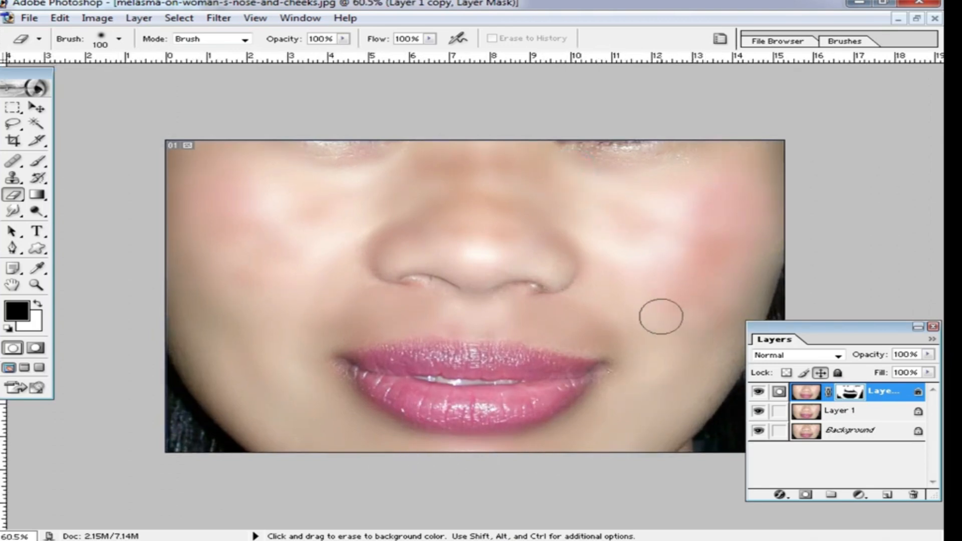
{"action": "left_click_drag", "start_coordinate": [423, 234], "coordinate": [524, 241]}
{"action": "left_click_drag", "start_coordinate": [490, 208], "coordinate": [445, 194]}
{"action": "left_click_drag", "start_coordinate": [304, 251], "coordinate": [360, 249]}
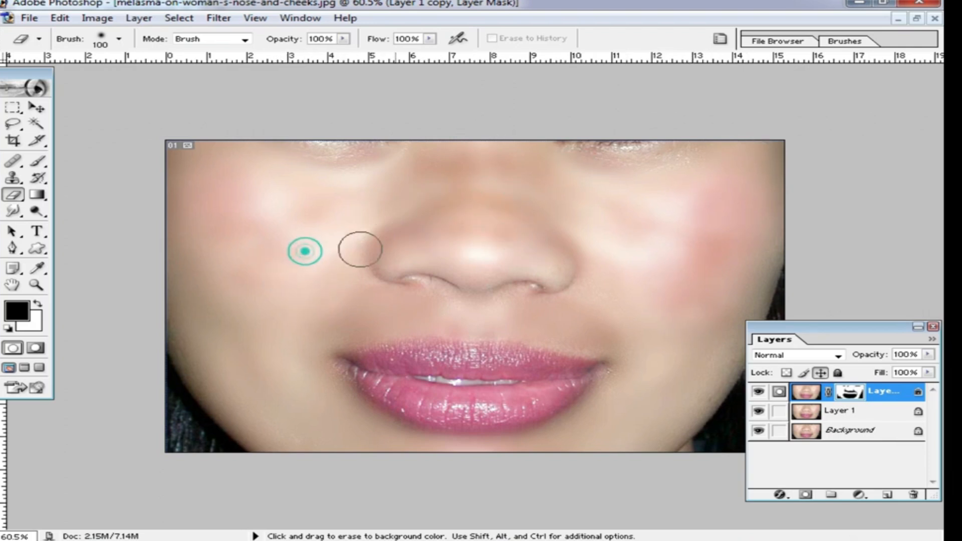
Step: Close the melasma image without saving changes
{"action": "left_click", "coordinate": [917, 19]}
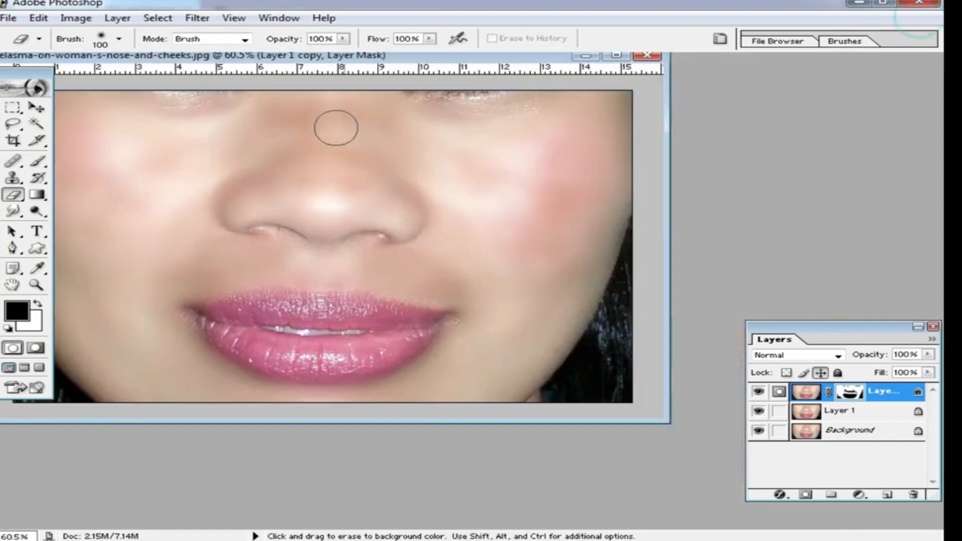
{"action": "left_click", "coordinate": [648, 56]}
{"action": "left_click", "coordinate": [472, 215]}
Step: Open the image rre.jpg from the Desktop
{"action": "double_click", "coordinate": [538, 251]}
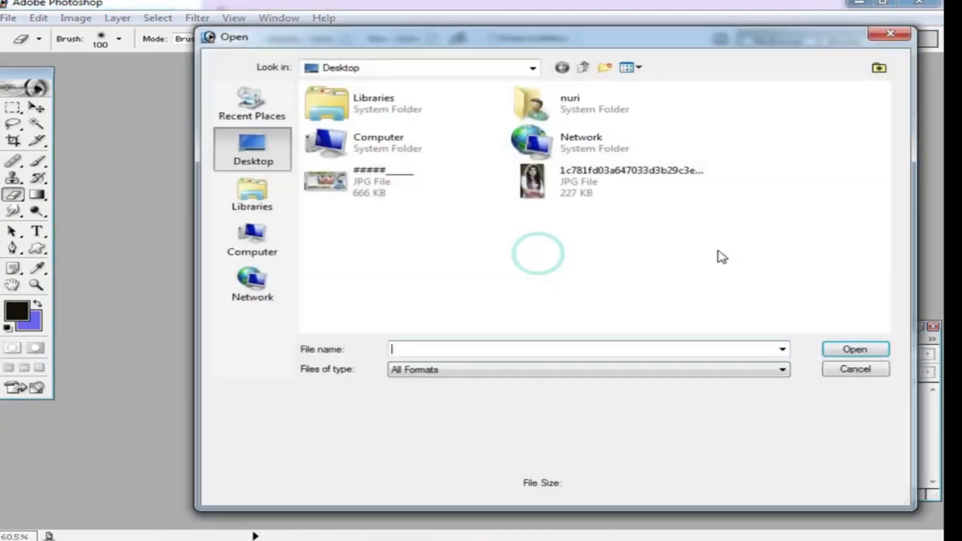
{"action": "scroll", "coordinate": [734, 275], "scroll_direction": "down", "scroll_amount": 5}
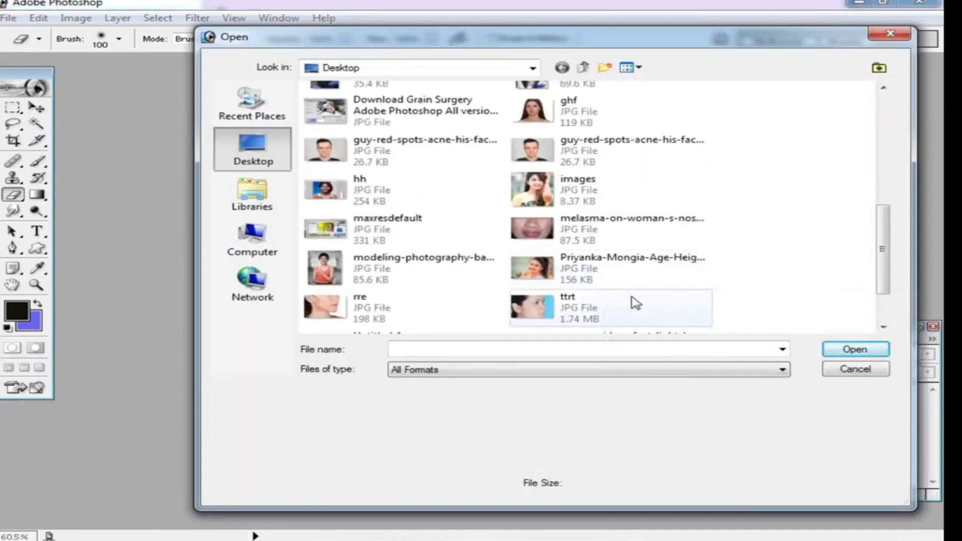
{"action": "double_click", "coordinate": [340, 304]}
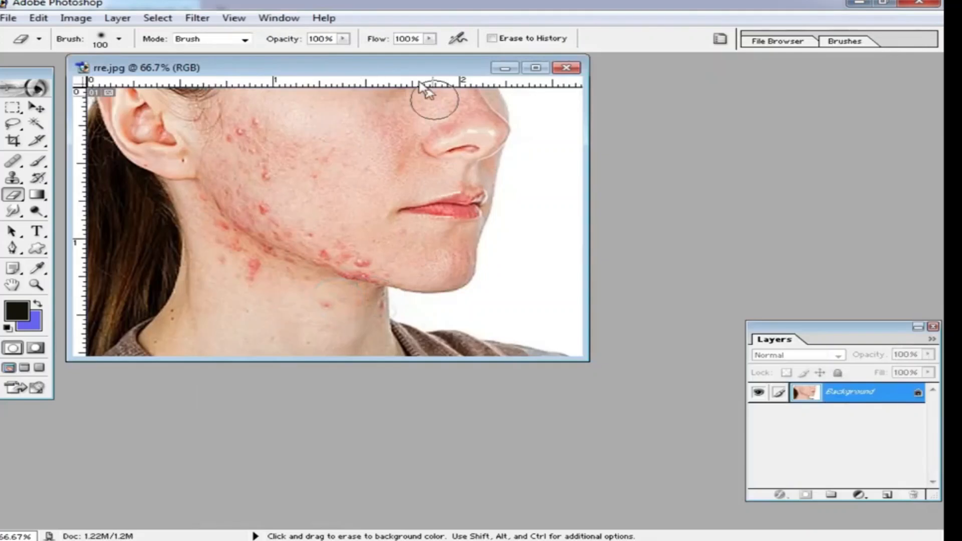
Step: Select the Healing Brush Tool with a 36 px brush
{"action": "double_click", "coordinate": [393, 65]}
{"action": "scroll", "coordinate": [431, 203], "scroll_direction": "up", "scroll_amount": 3}
{"action": "scroll", "coordinate": [439, 271], "scroll_direction": "up", "scroll_amount": 2}
{"action": "left_click", "coordinate": [438, 271], "text": "ctrl"}
{"action": "left_click_drag", "start_coordinate": [404, 220], "coordinate": [414, 351]}
{"action": "left_click", "coordinate": [429, 307], "text": "alt"}
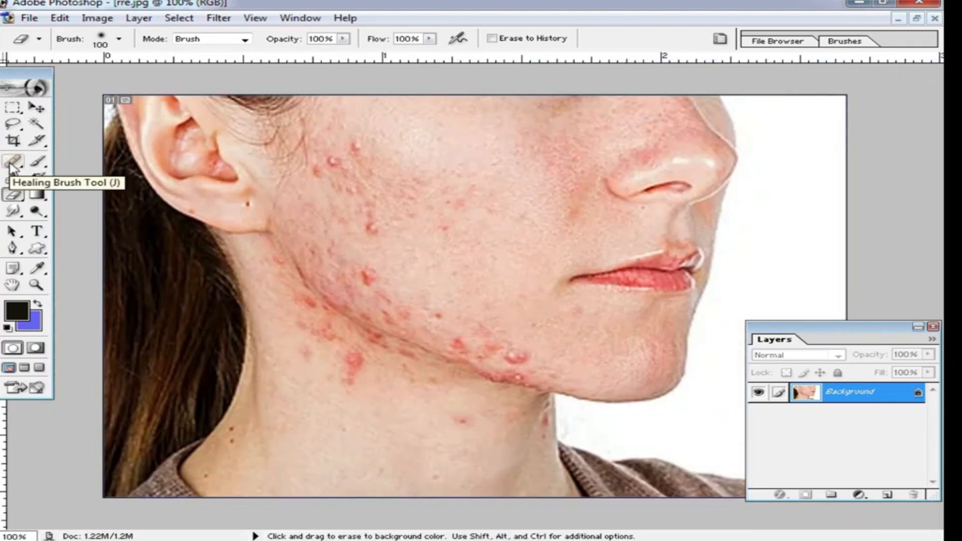
{"action": "left_click", "coordinate": [12, 162]}
{"action": "right_click", "coordinate": [456, 220]}
{"action": "left_click", "coordinate": [530, 245]}
{"action": "left_click", "coordinate": [509, 246]}
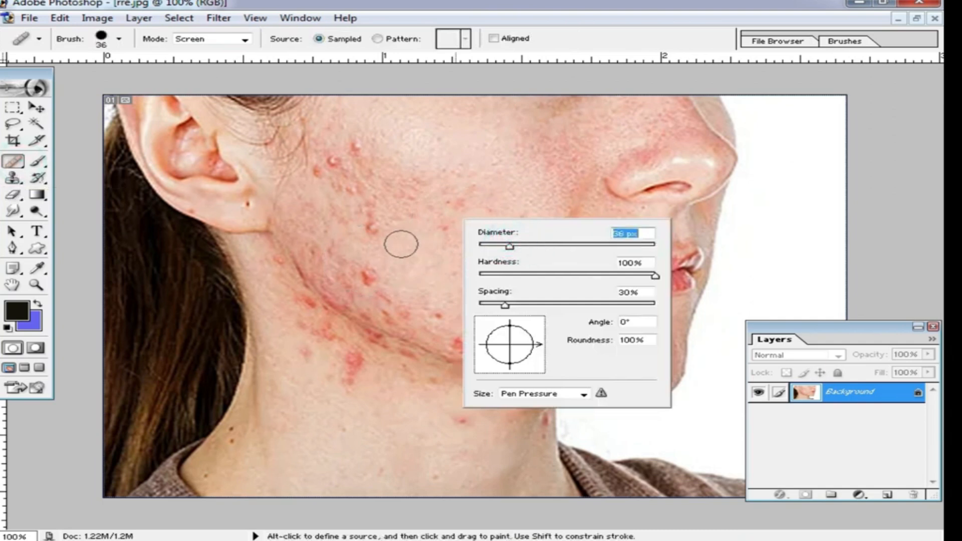
{"action": "left_click", "coordinate": [12, 162]}
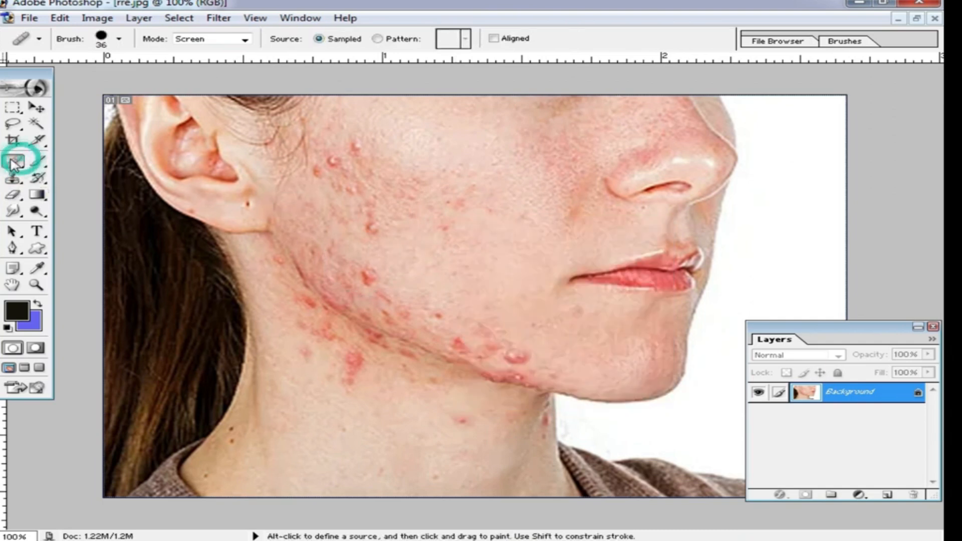
Step: Heal acne spots on the upper cheek with the Healing Brush in Screen mode
{"action": "left_click", "coordinate": [414, 256], "text": "alt"}
{"action": "left_click", "coordinate": [411, 242], "text": "alt"}
{"action": "left_click", "coordinate": [410, 235], "text": "alt"}
{"action": "left_click", "coordinate": [371, 236]}
{"action": "left_click", "coordinate": [377, 211]}
{"action": "left_click", "coordinate": [374, 206]}
{"action": "left_click", "coordinate": [402, 219]}
{"action": "left_click", "coordinate": [449, 229]}
{"action": "left_click", "coordinate": [412, 194]}
{"action": "left_click", "coordinate": [394, 193]}
Step: Switch the healing mode to Normal and heal the acne spots across the cheek
{"action": "left_click", "coordinate": [245, 41]}
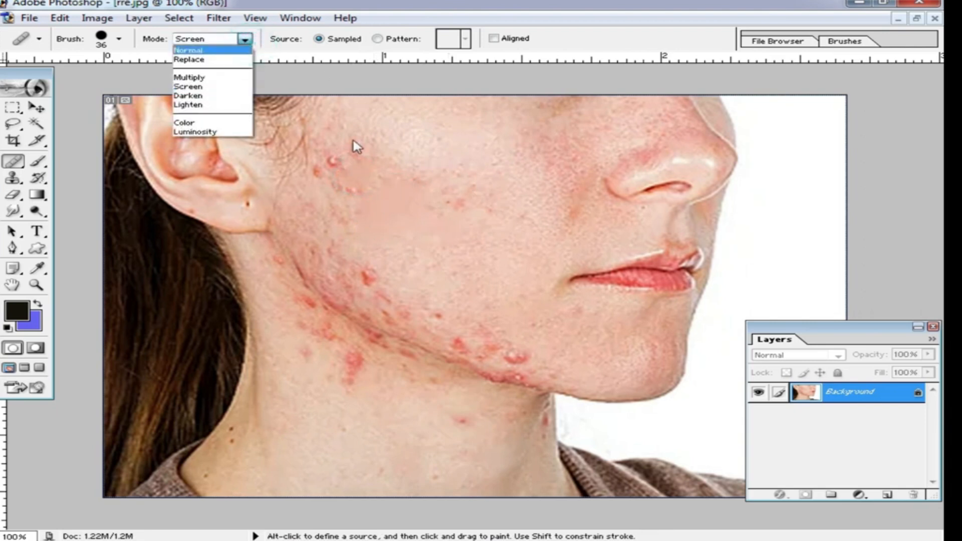
{"action": "left_click", "coordinate": [188, 51]}
{"action": "left_click", "coordinate": [366, 120], "text": "alt"}
{"action": "mouse_move", "coordinate": [359, 140]}
{"action": "left_mouse_down"}
{"action": "mouse_move", "coordinate": [337, 161]}
{"action": "mouse_move", "coordinate": [327, 181]}
{"action": "left_mouse_up"}
{"action": "left_click", "coordinate": [321, 168]}
{"action": "left_click_drag", "start_coordinate": [377, 164], "coordinate": [403, 170]}
{"action": "left_click", "coordinate": [419, 174]}
{"action": "left_click", "coordinate": [457, 207]}
{"action": "left_click", "coordinate": [382, 197]}
{"action": "left_click_drag", "start_coordinate": [436, 214], "coordinate": [443, 217]}
{"action": "left_click", "coordinate": [384, 212]}
{"action": "left_click_drag", "start_coordinate": [358, 210], "coordinate": [342, 205]}
{"action": "left_click", "coordinate": [321, 211]}
{"action": "left_click", "coordinate": [354, 245]}
{"action": "left_click", "coordinate": [395, 243], "text": "alt"}
{"action": "left_click", "coordinate": [362, 259]}
{"action": "left_click_drag", "start_coordinate": [370, 279], "coordinate": [376, 282]}
{"action": "left_click_drag", "start_coordinate": [382, 292], "coordinate": [406, 307]}
{"action": "left_click", "coordinate": [436, 318]}
{"action": "left_click", "coordinate": [402, 275]}
{"action": "left_click", "coordinate": [350, 279]}
{"action": "left_click", "coordinate": [336, 256]}
{"action": "left_click_drag", "start_coordinate": [318, 247], "coordinate": [337, 238]}
{"action": "left_click", "coordinate": [352, 224]}
{"action": "left_click", "coordinate": [311, 234]}
Step: Heal the acne spots along the lower jaw and on the neck
{"action": "left_click", "coordinate": [483, 319]}
{"action": "left_click_drag", "start_coordinate": [500, 343], "coordinate": [504, 344]}
{"action": "left_click", "coordinate": [515, 356]}
{"action": "left_click", "coordinate": [460, 342]}
{"action": "left_click", "coordinate": [491, 351]}
{"action": "left_click", "coordinate": [365, 419], "text": "alt"}
{"action": "left_click_drag", "start_coordinate": [348, 355], "coordinate": [351, 392]}
{"action": "mouse_move", "coordinate": [310, 335]}
{"action": "left_mouse_down"}
{"action": "mouse_move", "coordinate": [332, 346]}
{"action": "mouse_move", "coordinate": [295, 298]}
{"action": "mouse_move", "coordinate": [338, 333]}
{"action": "mouse_move", "coordinate": [332, 340]}
{"action": "mouse_move", "coordinate": [371, 350]}
{"action": "left_mouse_up"}
{"action": "left_click", "coordinate": [293, 296]}
{"action": "left_click", "coordinate": [420, 386]}
{"action": "left_click", "coordinate": [464, 457], "text": "alt"}
{"action": "left_click", "coordinate": [457, 415]}
{"action": "left_click", "coordinate": [399, 445], "text": "alt"}
{"action": "left_click", "coordinate": [382, 468]}
{"action": "left_click", "coordinate": [439, 477]}
{"action": "left_click", "coordinate": [336, 422]}
{"action": "left_click", "coordinate": [273, 429], "text": "alt"}
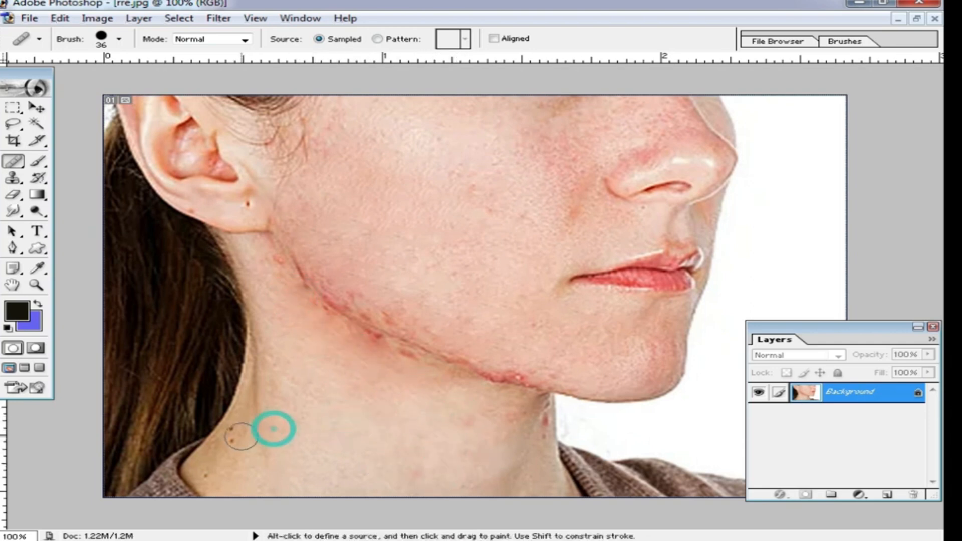
Step: Sample clean skin and heal the red blemishes along the jawline
{"action": "left_click", "coordinate": [341, 262], "text": "alt"}
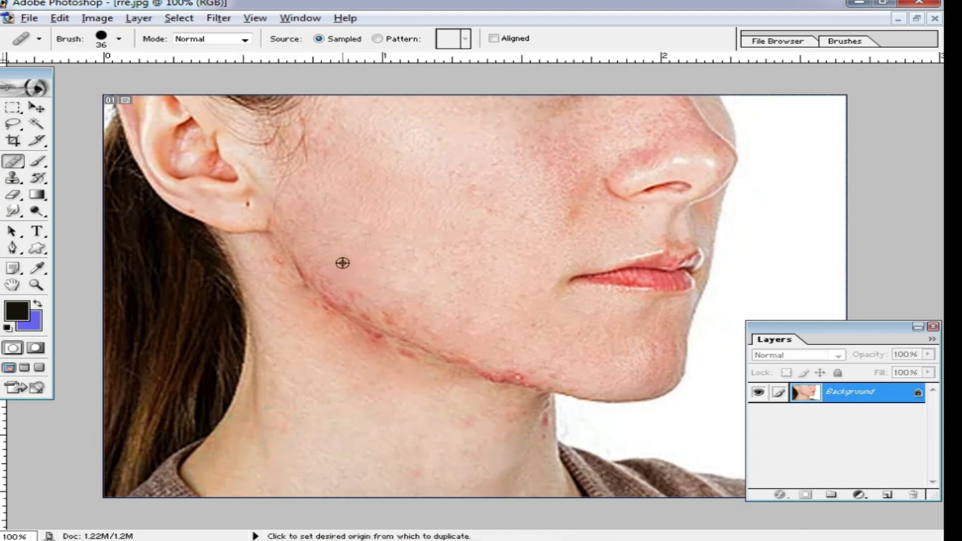
{"action": "mouse_move", "coordinate": [346, 292]}
{"action": "left_mouse_down"}
{"action": "mouse_move", "coordinate": [447, 346]}
{"action": "mouse_move", "coordinate": [526, 366]}
{"action": "left_mouse_up"}
{"action": "left_click", "coordinate": [474, 401], "text": "alt"}
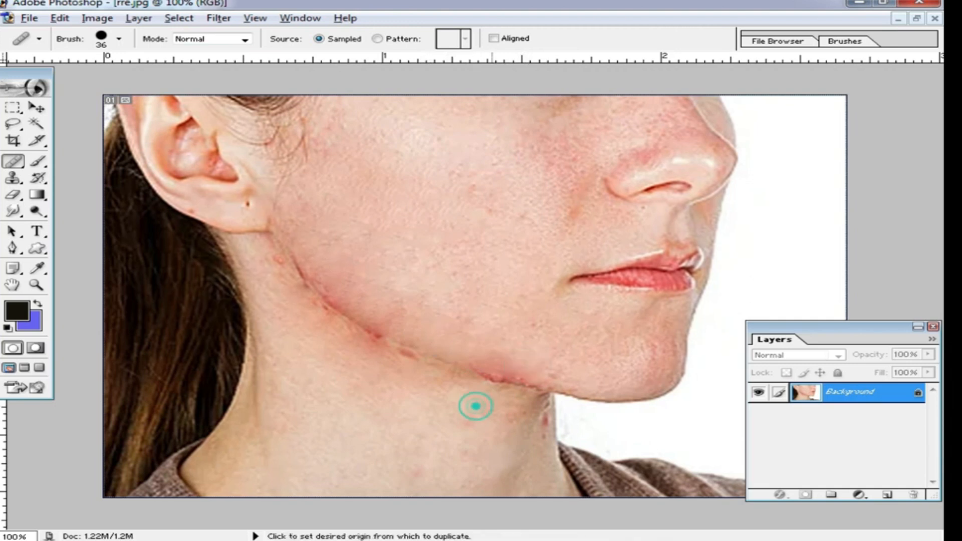
{"action": "left_click", "coordinate": [444, 378]}
{"action": "left_click_drag", "start_coordinate": [444, 378], "coordinate": [311, 306]}
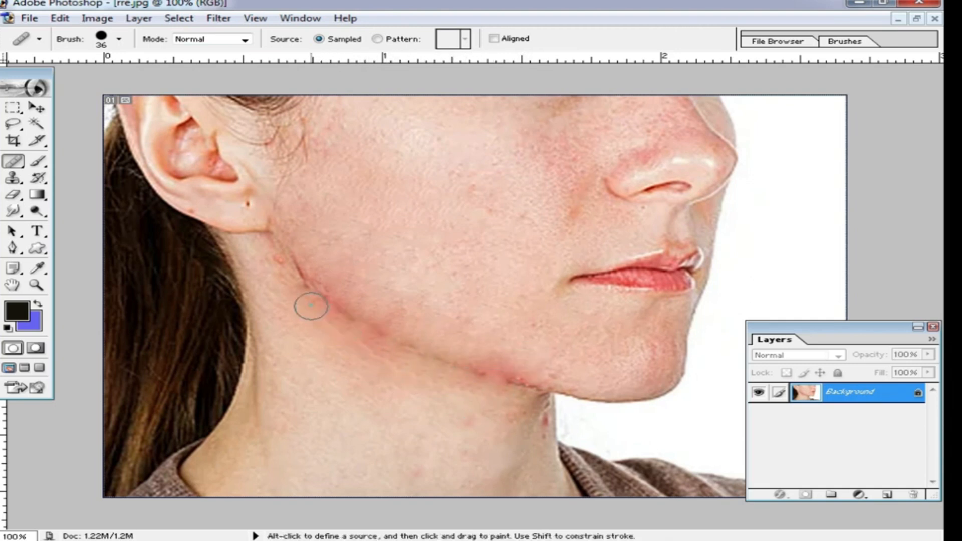
{"action": "left_click", "coordinate": [294, 284]}
{"action": "left_click", "coordinate": [285, 271]}
{"action": "left_click", "coordinate": [279, 260]}
{"action": "left_click", "coordinate": [307, 235], "text": "alt"}
{"action": "left_click", "coordinate": [337, 278]}
{"action": "left_click", "coordinate": [346, 290]}
{"action": "left_click", "coordinate": [356, 299]}
{"action": "left_click", "coordinate": [380, 321]}
{"action": "left_click", "coordinate": [408, 335]}
{"action": "left_click", "coordinate": [387, 243], "text": "alt"}
{"action": "left_click", "coordinate": [382, 300]}
{"action": "left_click", "coordinate": [482, 346]}
{"action": "left_click", "coordinate": [490, 371]}
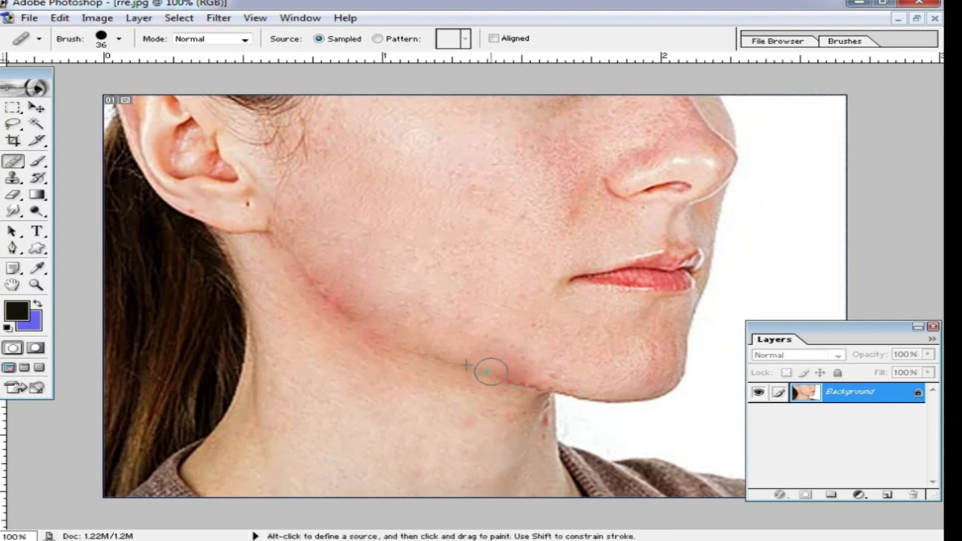
Step: Heal the remaining small spots on the cheek
{"action": "left_click", "coordinate": [496, 238], "text": "alt"}
{"action": "left_click", "coordinate": [466, 194]}
{"action": "left_click", "coordinate": [530, 211]}
{"action": "left_click", "coordinate": [553, 211]}
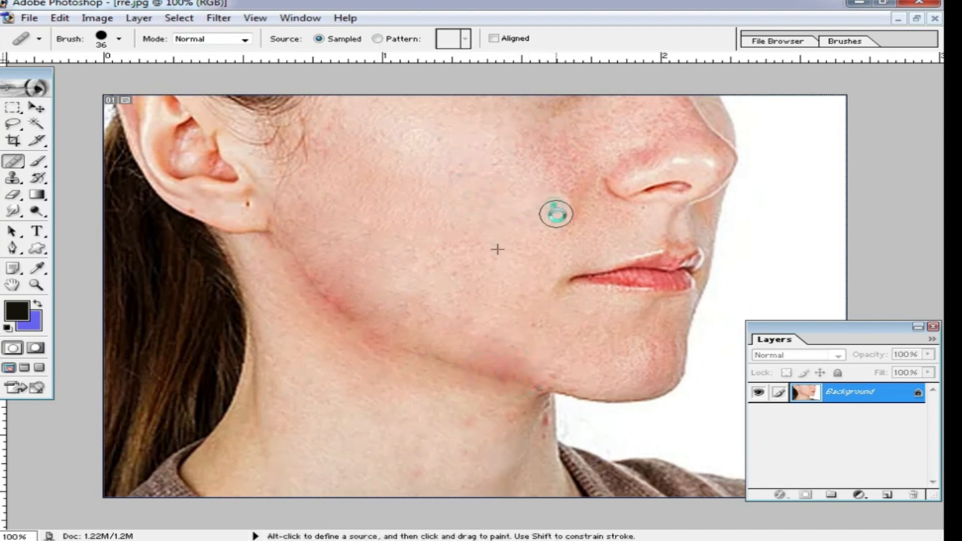
Step: Reduce the healing brush to 21 px and heal the spot below the ear
{"action": "left_click", "coordinate": [243, 207], "text": "alt"}
{"action": "right_click", "coordinate": [305, 212]}
{"action": "left_click", "coordinate": [249, 200], "text": "alt"}
{"action": "left_click", "coordinate": [234, 200]}
{"action": "left_click", "coordinate": [211, 211]}
{"action": "left_click", "coordinate": [242, 205], "text": "alt"}
{"action": "left_click", "coordinate": [249, 195]}
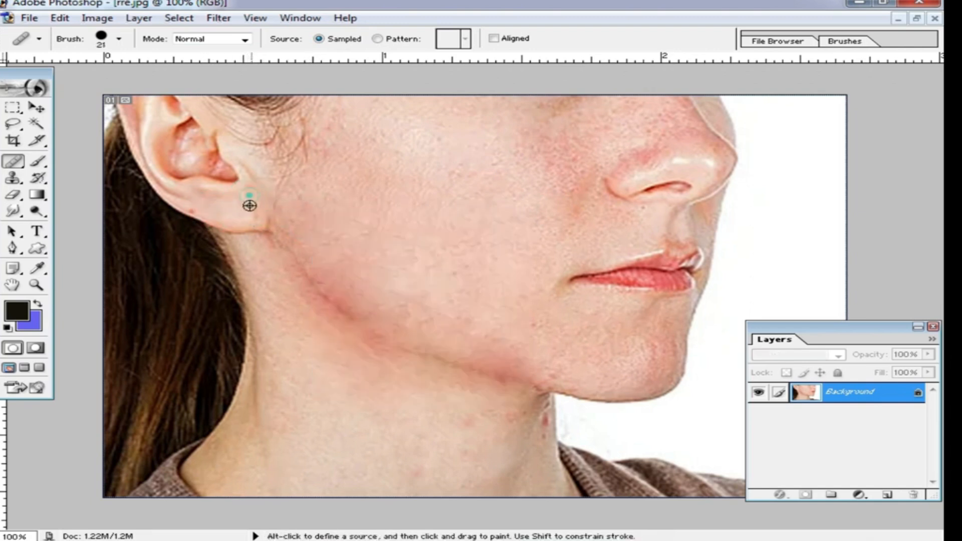
Step: Heal the blemishes on the neck below the jaw
{"action": "left_click", "coordinate": [409, 238], "text": "ctrl+alt"}
{"action": "left_click", "coordinate": [548, 391], "text": "ctrl"}
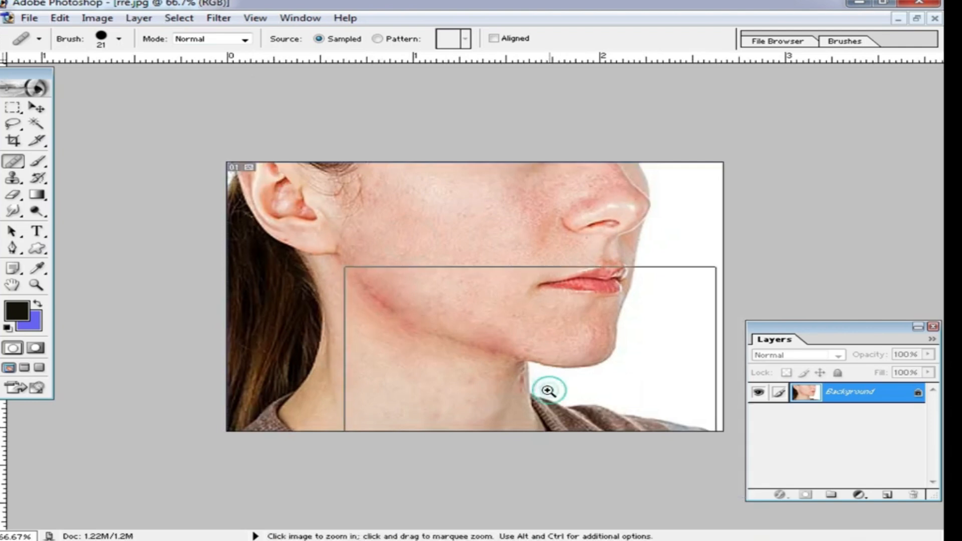
{"action": "left_click", "coordinate": [538, 422], "text": "alt"}
{"action": "left_click", "coordinate": [540, 403]}
{"action": "left_click", "coordinate": [544, 420]}
{"action": "left_click", "coordinate": [538, 442]}
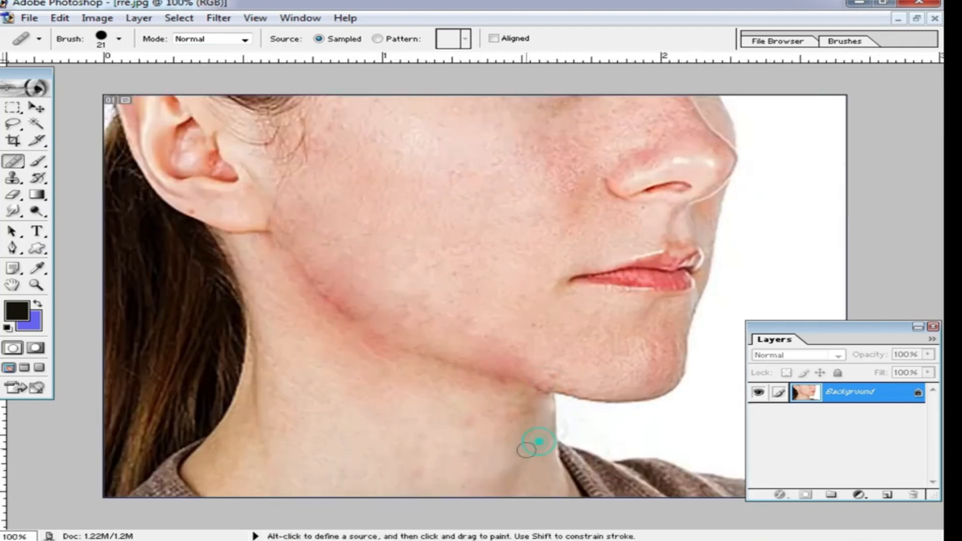
{"action": "left_click", "coordinate": [469, 416], "text": "alt"}
{"action": "left_click", "coordinate": [510, 417]}
{"action": "left_click", "coordinate": [390, 444], "text": "alt"}
{"action": "left_click", "coordinate": [419, 464]}
{"action": "left_click", "coordinate": [407, 477]}
Step: Heal the remaining redness along the jawline, zoomed in to 200%
{"action": "left_click", "coordinate": [458, 307], "text": "ctrl"}
{"action": "left_click", "coordinate": [423, 238], "text": "alt"}
{"action": "mouse_move", "coordinate": [406, 272]}
{"action": "left_mouse_down"}
{"action": "mouse_move", "coordinate": [412, 284]}
{"action": "mouse_move", "coordinate": [375, 262]}
{"action": "left_mouse_up"}
{"action": "left_click_drag", "start_coordinate": [356, 288], "coordinate": [375, 295]}
{"action": "left_click", "coordinate": [348, 305]}
{"action": "left_click", "coordinate": [476, 323]}
{"action": "left_click", "coordinate": [558, 350]}
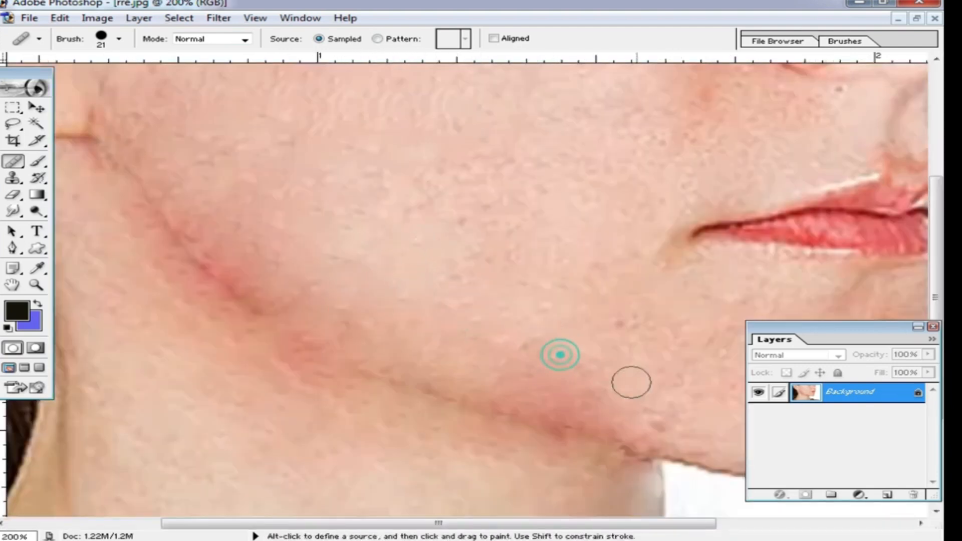
{"action": "left_click", "coordinate": [588, 496], "text": "alt"}
{"action": "left_click", "coordinate": [646, 462]}
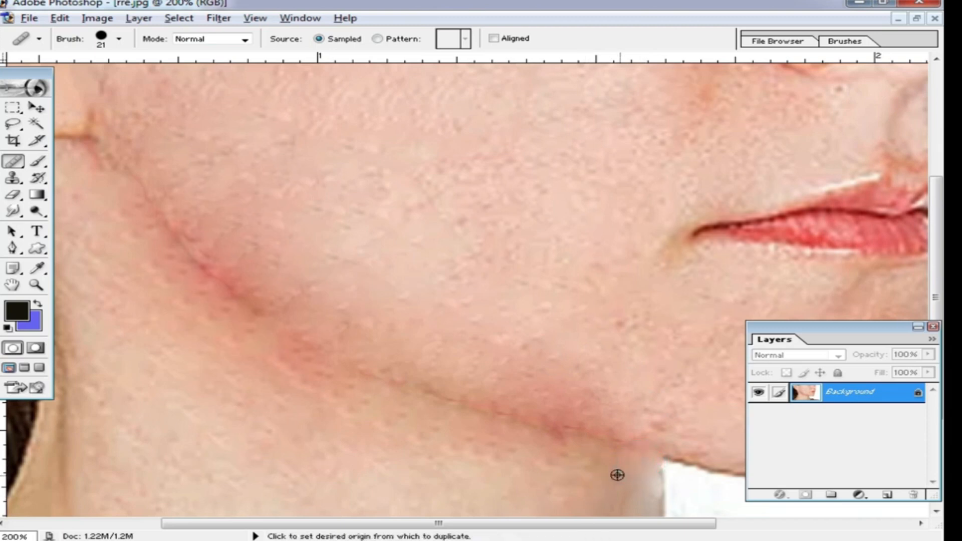
{"action": "left_click", "coordinate": [518, 397], "text": "ctrl+alt"}
{"action": "left_click", "coordinate": [556, 335], "text": "ctrl+alt"}
{"action": "left_click", "coordinate": [498, 276], "text": "ctrl"}
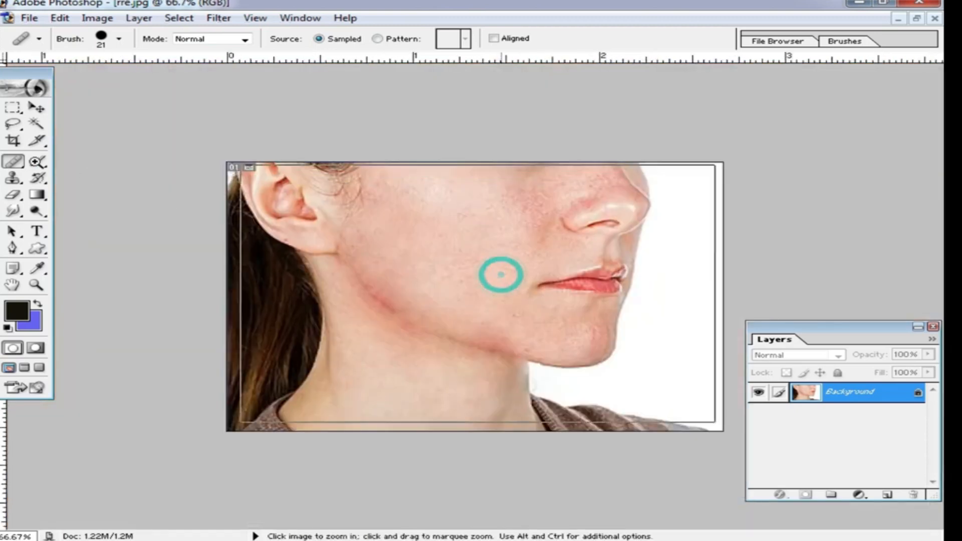
Step: Select the Brush tool at 120 px and sample a light skin tone as the foreground color
{"action": "left_click", "coordinate": [45, 161]}
{"action": "right_click", "coordinate": [533, 213]}
{"action": "left_click", "coordinate": [645, 245]}
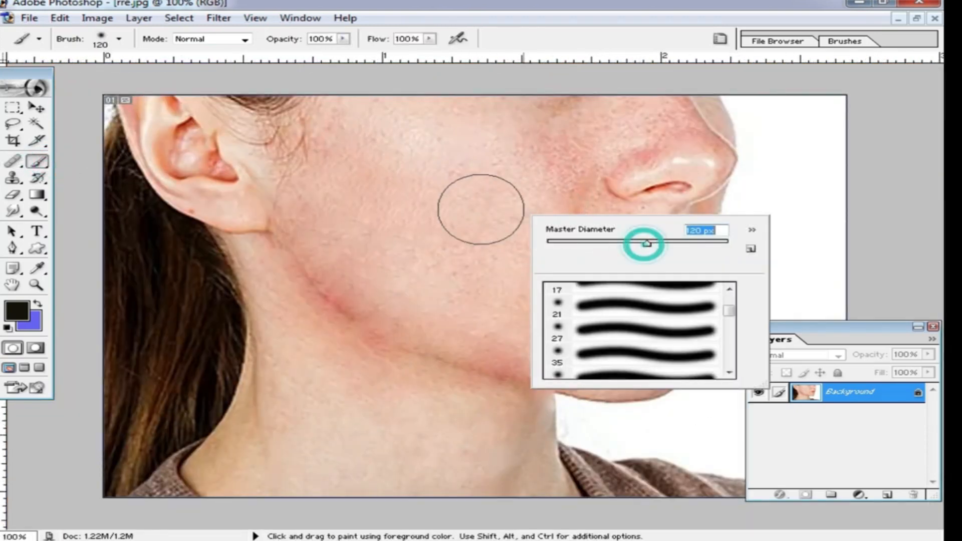
{"action": "left_click", "coordinate": [468, 194], "text": "alt"}
{"action": "mouse_move", "coordinate": [429, 172]}
{"action": "left_mouse_down"}
{"action": "mouse_move", "coordinate": [452, 271]}
{"action": "mouse_move", "coordinate": [517, 211]}
{"action": "mouse_move", "coordinate": [518, 195]}
{"action": "mouse_move", "coordinate": [388, 140]}
{"action": "mouse_move", "coordinate": [521, 290]}
{"action": "left_mouse_up"}
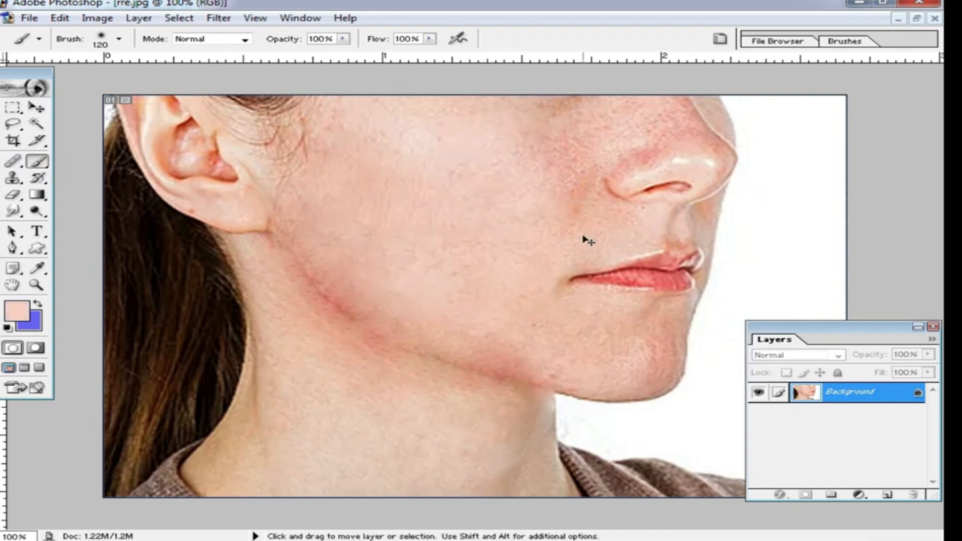
Step: Add a new layer and set the brush to 25% opacity and 89 px
{"action": "left_click_drag", "start_coordinate": [861, 392], "coordinate": [887, 494]}
{"action": "left_click", "coordinate": [343, 38]}
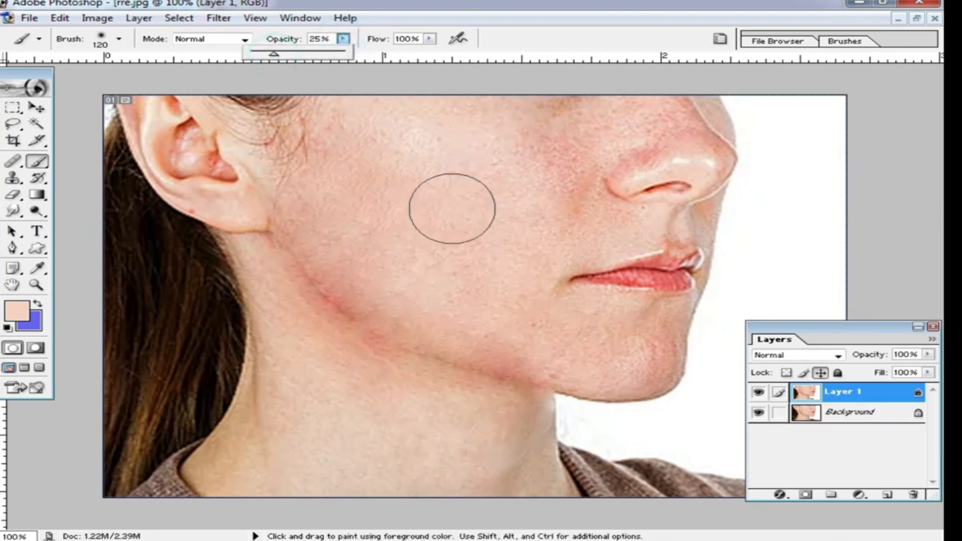
{"action": "right_click", "coordinate": [453, 199]}
{"action": "left_click_drag", "start_coordinate": [575, 223], "coordinate": [558, 222]}
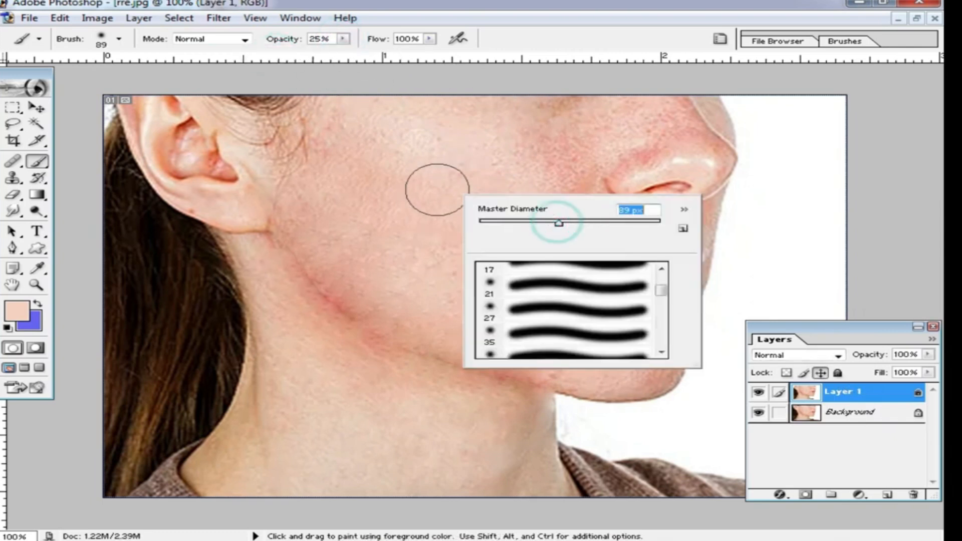
Step: Paint the skin tone over the cheek, jaw and neck, raising brush opacity to 37%
{"action": "left_click", "coordinate": [436, 189]}
{"action": "left_click", "coordinate": [436, 189], "text": "alt"}
{"action": "left_click_drag", "start_coordinate": [557, 130], "coordinate": [554, 217]}
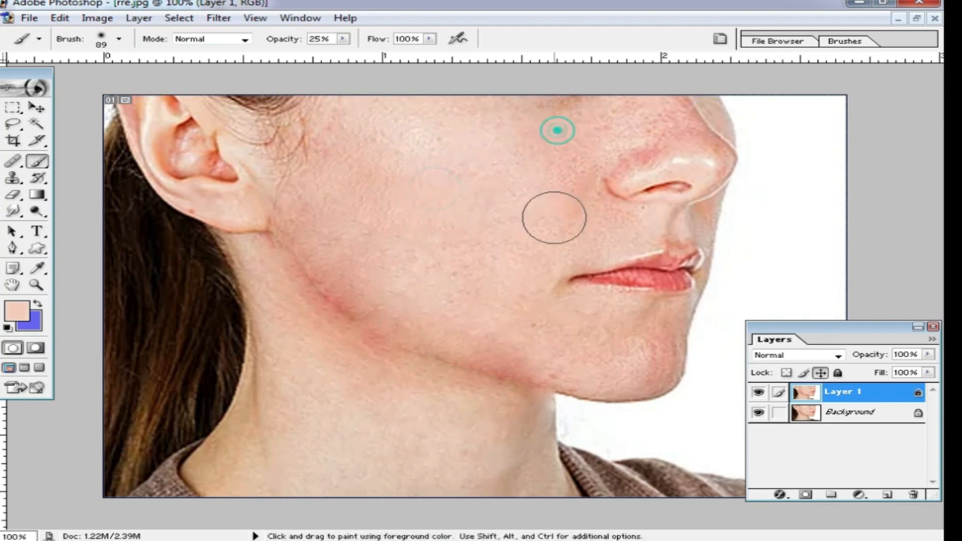
{"action": "mouse_move", "coordinate": [356, 48]}
{"action": "left_mouse_down"}
{"action": "mouse_move", "coordinate": [334, 45]}
{"action": "mouse_move", "coordinate": [350, 47]}
{"action": "left_mouse_up"}
{"action": "mouse_move", "coordinate": [489, 326]}
{"action": "left_mouse_down"}
{"action": "mouse_move", "coordinate": [517, 342]}
{"action": "mouse_move", "coordinate": [387, 279]}
{"action": "mouse_move", "coordinate": [339, 202]}
{"action": "mouse_move", "coordinate": [376, 285]}
{"action": "mouse_move", "coordinate": [383, 233]}
{"action": "mouse_move", "coordinate": [362, 140]}
{"action": "left_mouse_up"}
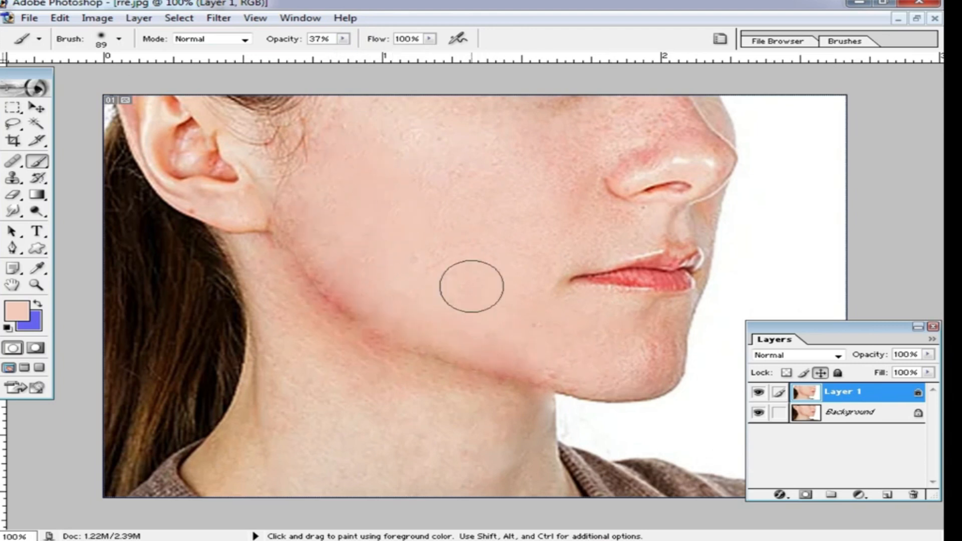
{"action": "mouse_move", "coordinate": [574, 169]}
{"action": "left_mouse_down"}
{"action": "mouse_move", "coordinate": [645, 140]}
{"action": "mouse_move", "coordinate": [555, 171]}
{"action": "mouse_move", "coordinate": [655, 135]}
{"action": "mouse_move", "coordinate": [650, 95]}
{"action": "mouse_move", "coordinate": [683, 145]}
{"action": "mouse_move", "coordinate": [654, 151]}
{"action": "mouse_move", "coordinate": [648, 112]}
{"action": "mouse_move", "coordinate": [508, 136]}
{"action": "mouse_move", "coordinate": [557, 126]}
{"action": "mouse_move", "coordinate": [406, 95]}
{"action": "mouse_move", "coordinate": [372, 106]}
{"action": "left_mouse_up"}
{"action": "mouse_move", "coordinate": [479, 109]}
{"action": "left_mouse_down"}
{"action": "mouse_move", "coordinate": [589, 114]}
{"action": "mouse_move", "coordinate": [514, 293]}
{"action": "mouse_move", "coordinate": [648, 344]}
{"action": "mouse_move", "coordinate": [663, 325]}
{"action": "mouse_move", "coordinate": [582, 365]}
{"action": "mouse_move", "coordinate": [625, 369]}
{"action": "mouse_move", "coordinate": [611, 330]}
{"action": "mouse_move", "coordinate": [588, 319]}
{"action": "mouse_move", "coordinate": [632, 315]}
{"action": "mouse_move", "coordinate": [648, 329]}
{"action": "mouse_move", "coordinate": [260, 248]}
{"action": "left_mouse_up"}
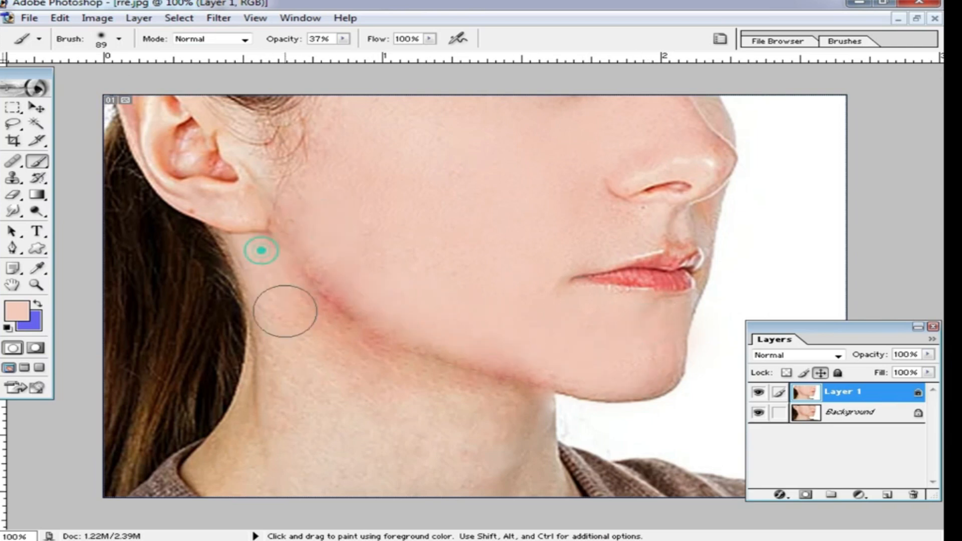
{"action": "mouse_move", "coordinate": [317, 295]}
{"action": "left_mouse_down"}
{"action": "mouse_move", "coordinate": [489, 413]}
{"action": "mouse_move", "coordinate": [467, 404]}
{"action": "mouse_move", "coordinate": [515, 461]}
{"action": "mouse_move", "coordinate": [465, 491]}
{"action": "mouse_move", "coordinate": [507, 493]}
{"action": "mouse_move", "coordinate": [458, 467]}
{"action": "mouse_move", "coordinate": [382, 386]}
{"action": "mouse_move", "coordinate": [302, 425]}
{"action": "mouse_move", "coordinate": [279, 335]}
{"action": "mouse_move", "coordinate": [264, 402]}
{"action": "mouse_move", "coordinate": [235, 442]}
{"action": "mouse_move", "coordinate": [226, 481]}
{"action": "mouse_move", "coordinate": [356, 406]}
{"action": "left_mouse_up"}
{"action": "mouse_move", "coordinate": [285, 273]}
{"action": "left_mouse_down"}
{"action": "mouse_move", "coordinate": [317, 328]}
{"action": "mouse_move", "coordinate": [415, 386]}
{"action": "mouse_move", "coordinate": [486, 407]}
{"action": "mouse_move", "coordinate": [483, 473]}
{"action": "mouse_move", "coordinate": [516, 415]}
{"action": "mouse_move", "coordinate": [408, 468]}
{"action": "mouse_move", "coordinate": [251, 468]}
{"action": "mouse_move", "coordinate": [240, 445]}
{"action": "mouse_move", "coordinate": [287, 345]}
{"action": "mouse_move", "coordinate": [314, 219]}
{"action": "mouse_move", "coordinate": [506, 376]}
{"action": "mouse_move", "coordinate": [603, 314]}
{"action": "mouse_move", "coordinate": [654, 332]}
{"action": "mouse_move", "coordinate": [518, 268]}
{"action": "mouse_move", "coordinate": [590, 226]}
{"action": "mouse_move", "coordinate": [448, 271]}
{"action": "mouse_move", "coordinate": [462, 212]}
{"action": "left_mouse_up"}
Step: Set Layer 1's opacity to 76%
{"action": "key", "text": "ctrl+alt+space"}
{"action": "left_click", "coordinate": [546, 316], "text": "alt"}
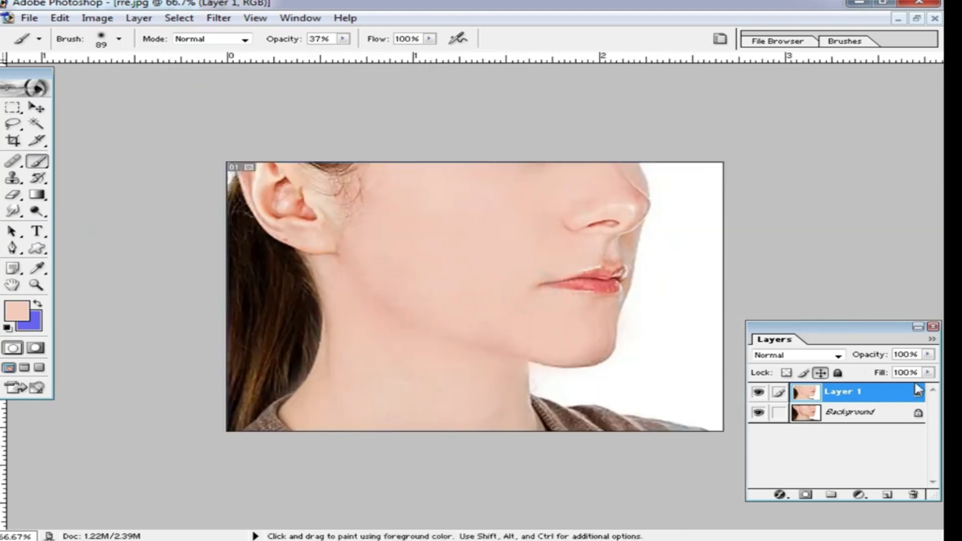
{"action": "left_click", "coordinate": [929, 356]}
{"action": "left_click_drag", "start_coordinate": [928, 369], "coordinate": [912, 374]}
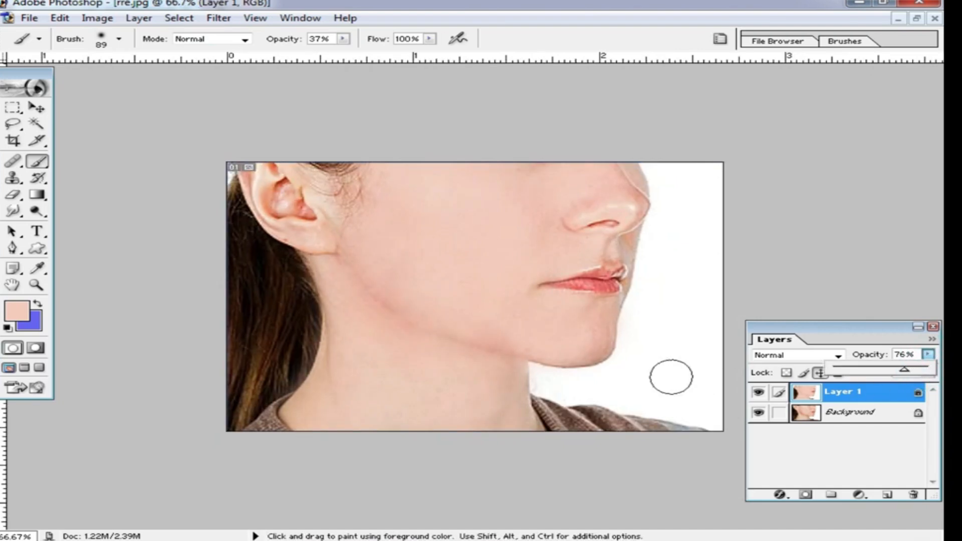
{"action": "left_click", "coordinate": [747, 246]}
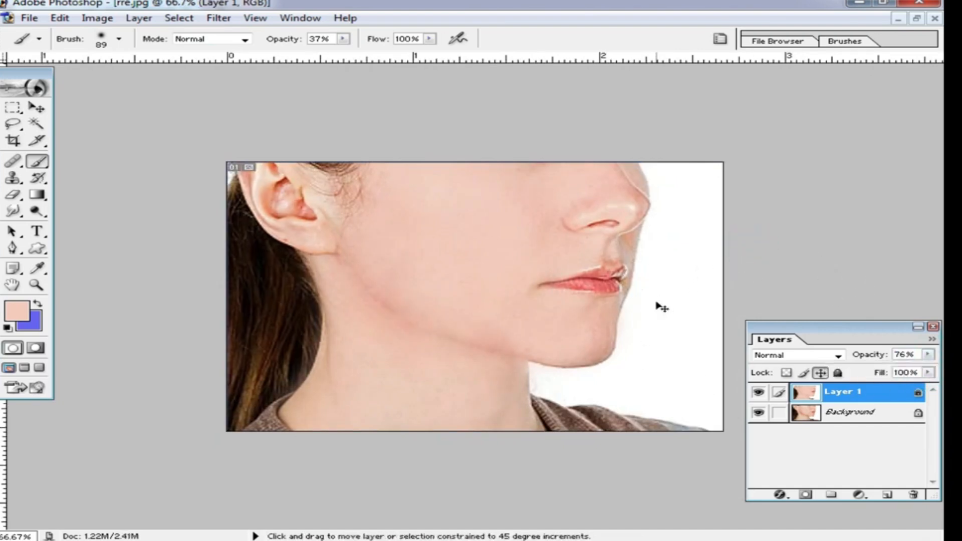
Step: Merge the visible layers into a new layer and duplicate it
{"action": "key", "text": "ctrl+shift+e"}
{"action": "key", "text": "ctrl+j"}
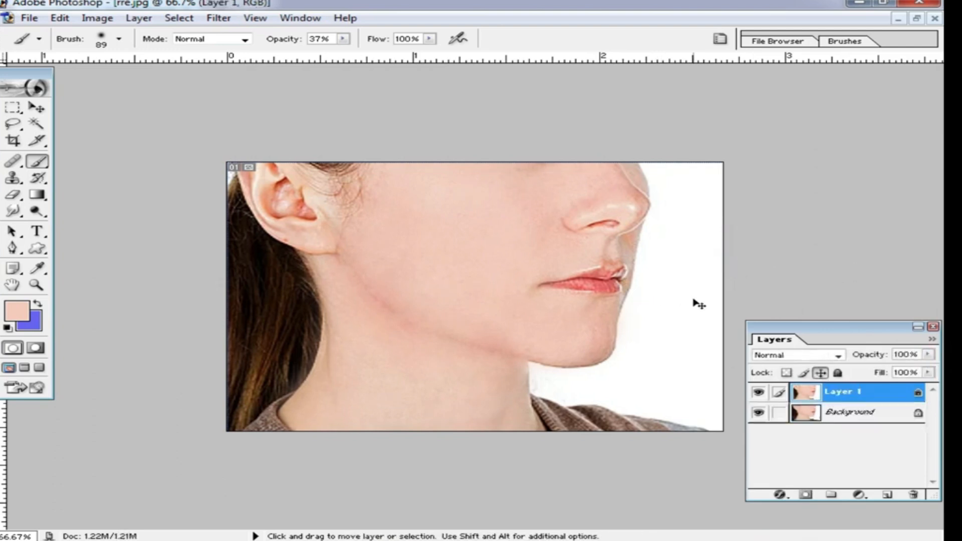
Step: Open Noiseware Professional and set noise level luminance +20, color reduction 100%, detail luminance 20, sharpening and contrast 0
{"action": "left_click", "coordinate": [218, 18]}
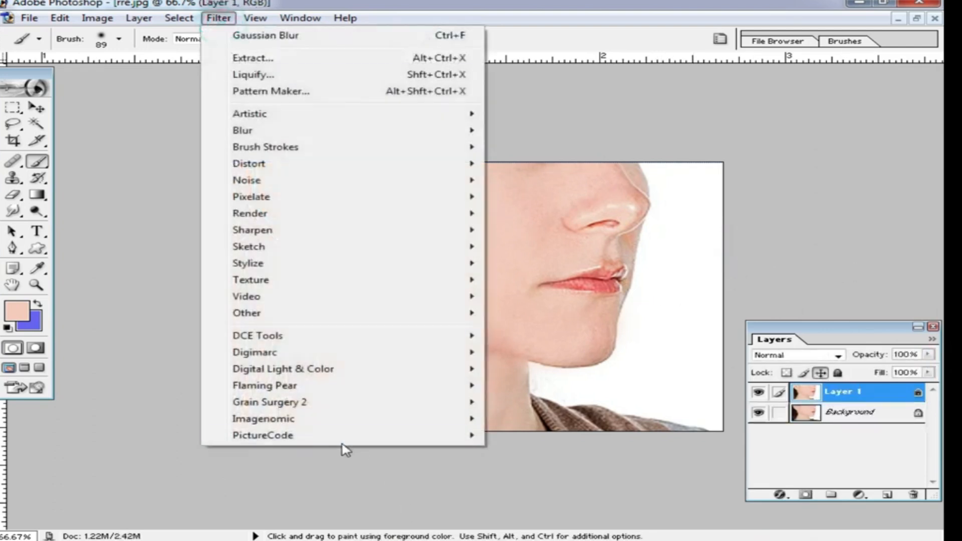
{"action": "left_click", "coordinate": [324, 418]}
{"action": "left_click", "coordinate": [584, 423]}
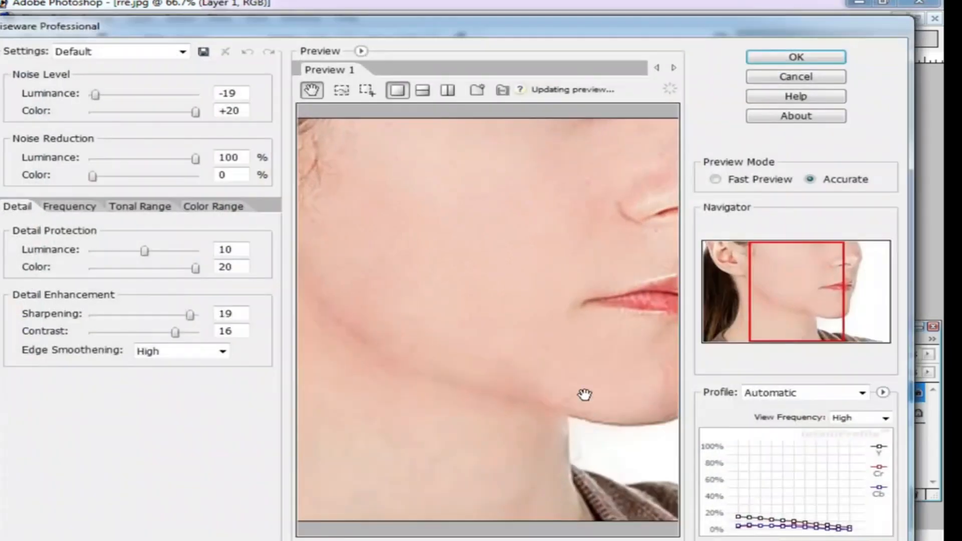
{"action": "left_click_drag", "start_coordinate": [190, 314], "coordinate": [92, 314]}
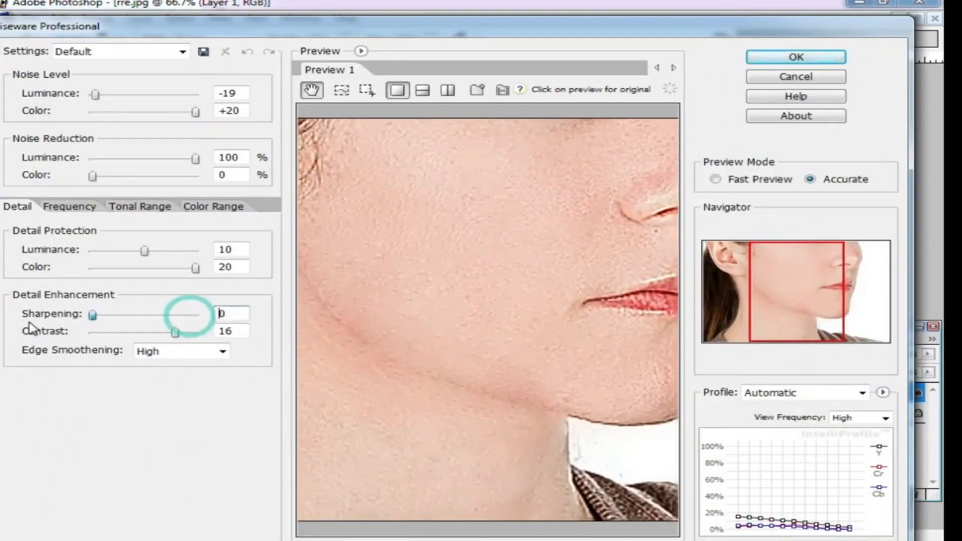
{"action": "left_click_drag", "start_coordinate": [94, 96], "coordinate": [190, 94]}
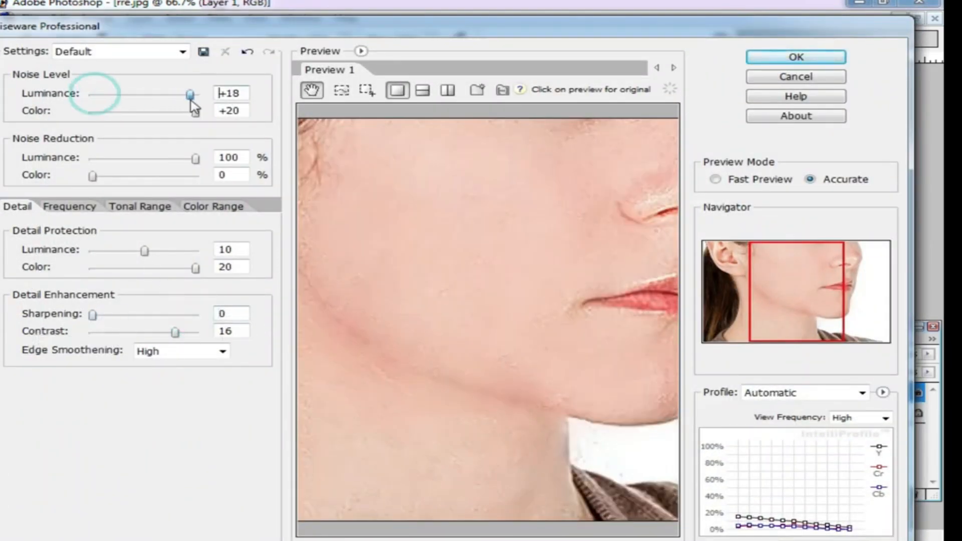
{"action": "left_click_drag", "start_coordinate": [175, 333], "coordinate": [92, 332]}
{"action": "left_click_drag", "start_coordinate": [145, 251], "coordinate": [195, 250]}
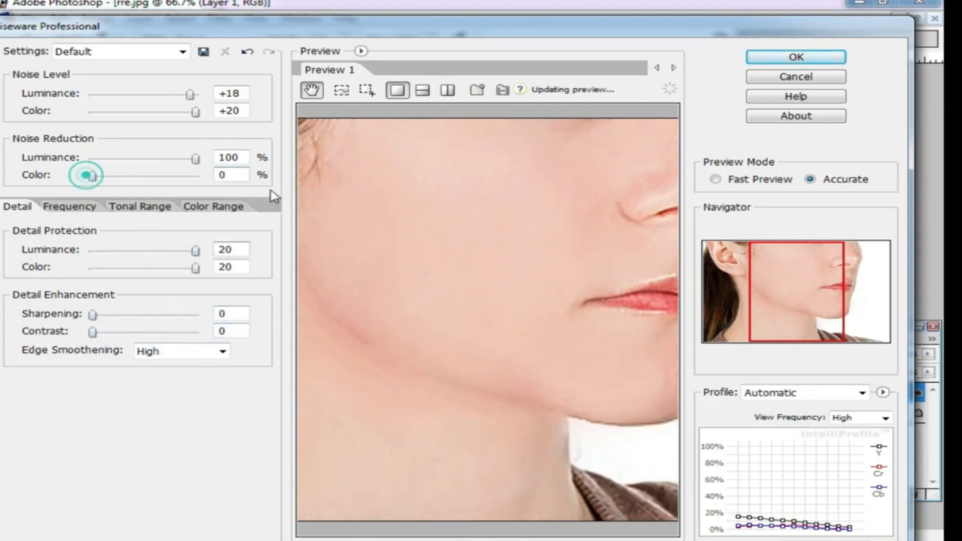
{"action": "left_click_drag", "start_coordinate": [92, 175], "coordinate": [196, 175]}
{"action": "left_click_drag", "start_coordinate": [189, 94], "coordinate": [196, 94]}
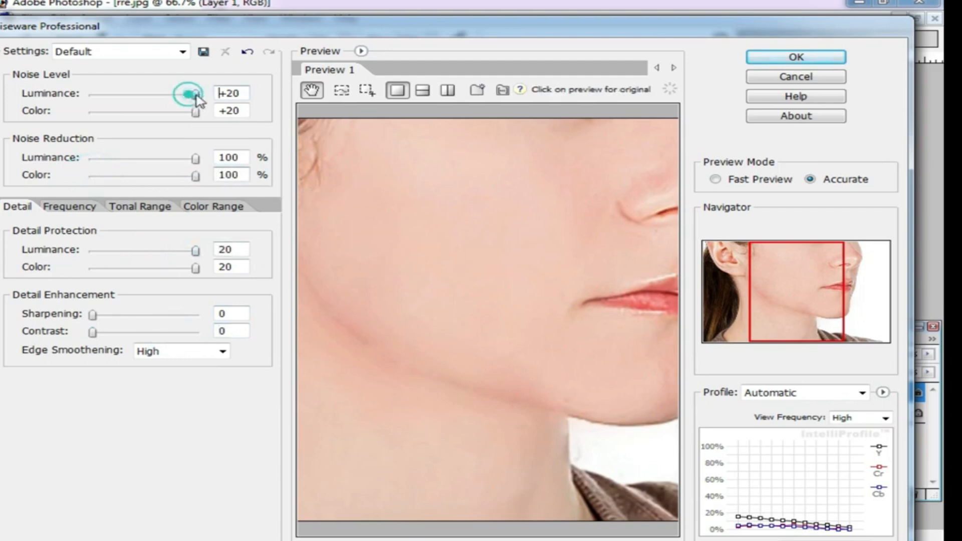
Step: Set Edge Smoothening to Auto and apply the Noiseware filter
{"action": "left_click", "coordinate": [788, 60]}
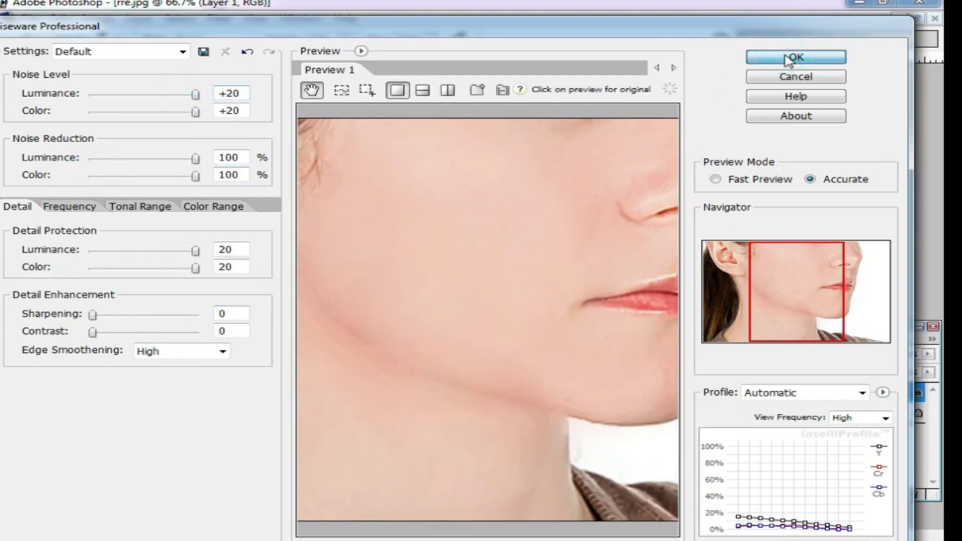
{"action": "left_click", "coordinate": [221, 351]}
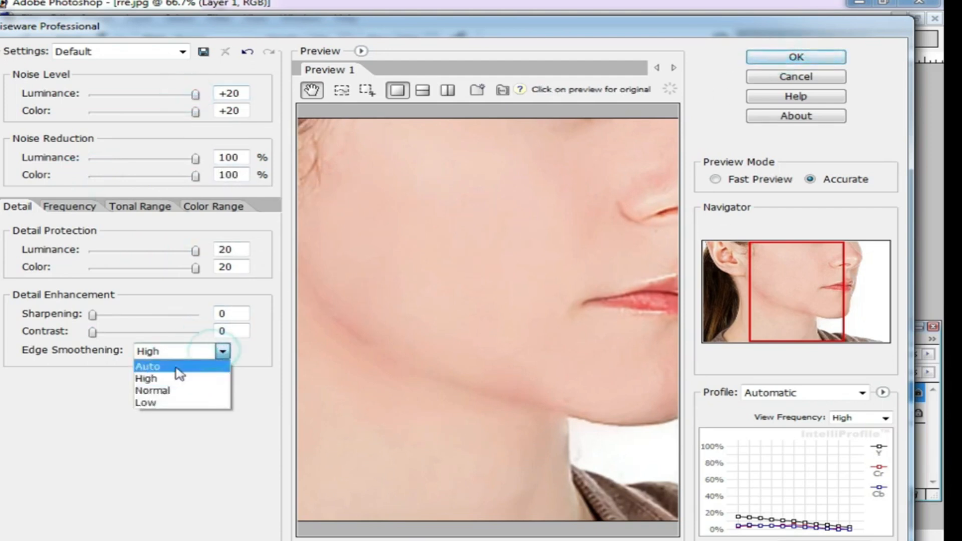
{"action": "left_click", "coordinate": [174, 366]}
{"action": "left_click", "coordinate": [796, 59]}
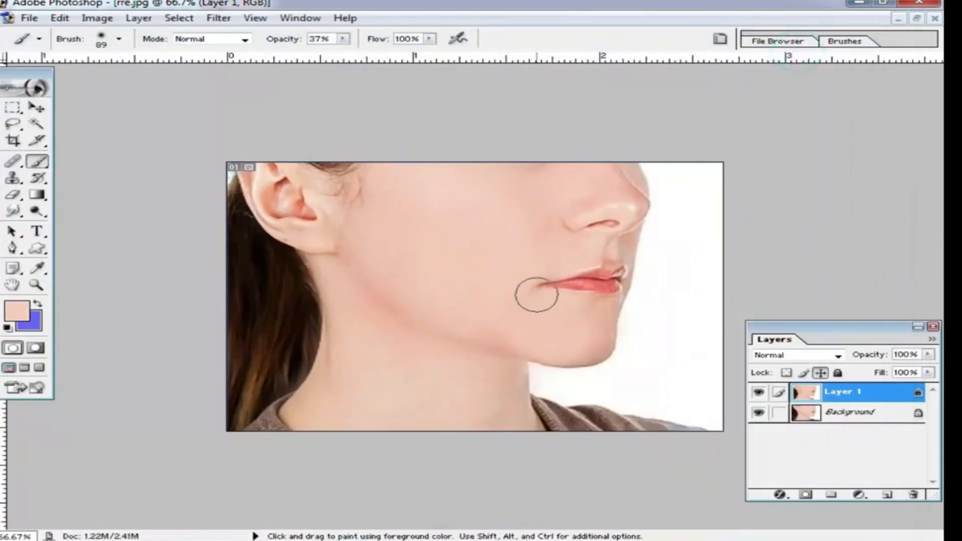
Step: Reapply the Noiseware filter to the layer and zoom in to inspect the cheek
{"action": "key", "text": "ctrl+f"}
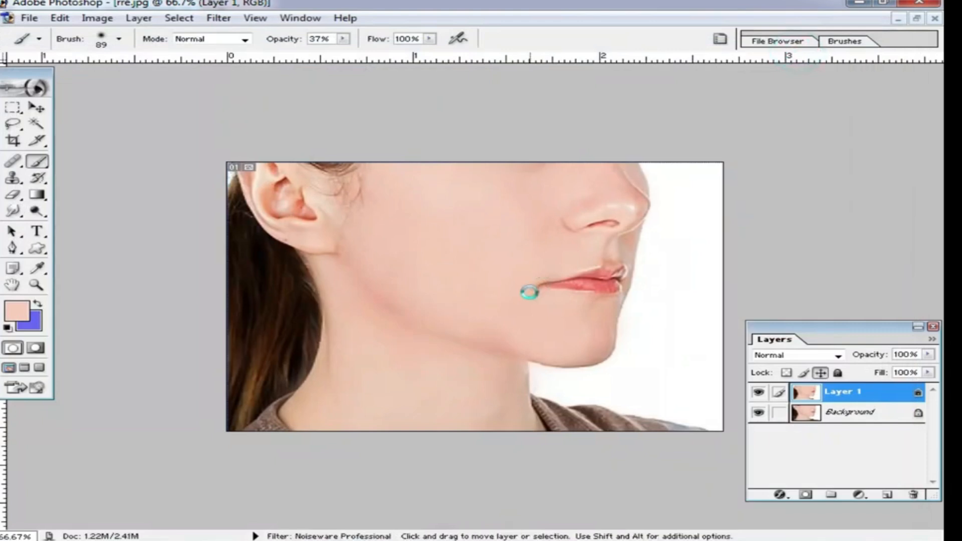
{"action": "left_click", "coordinate": [220, 18]}
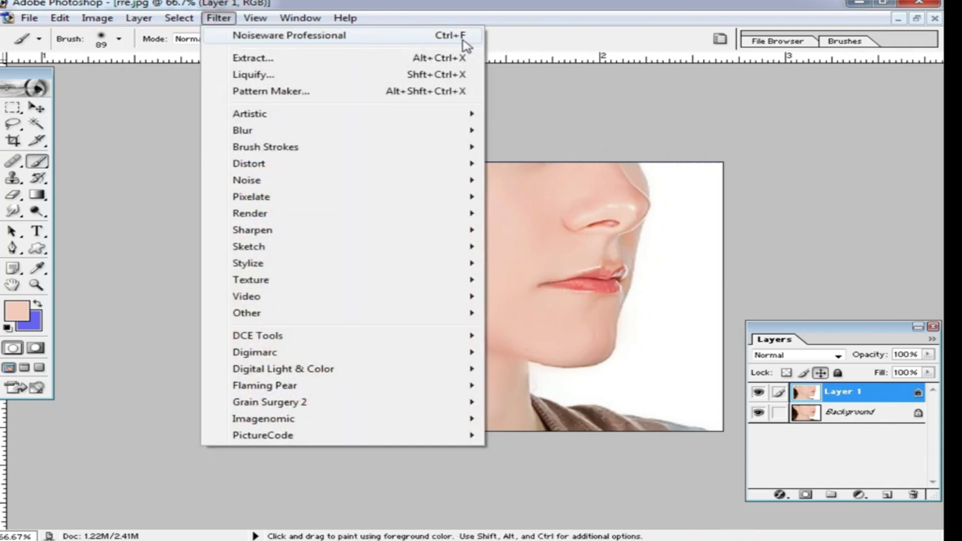
{"action": "left_click", "coordinate": [624, 107]}
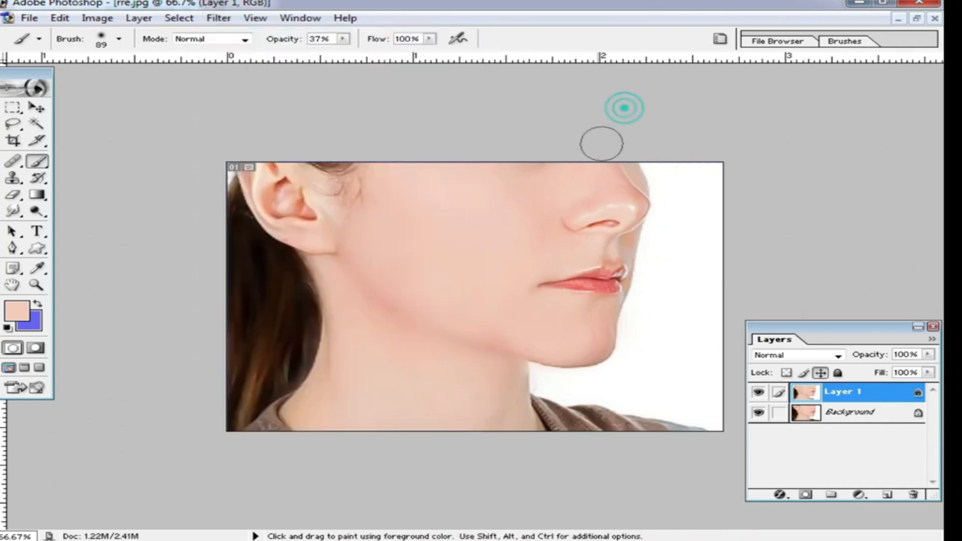
{"action": "left_click", "coordinate": [473, 264], "text": "ctrl"}
{"action": "left_click", "coordinate": [475, 264], "text": "ctrl"}
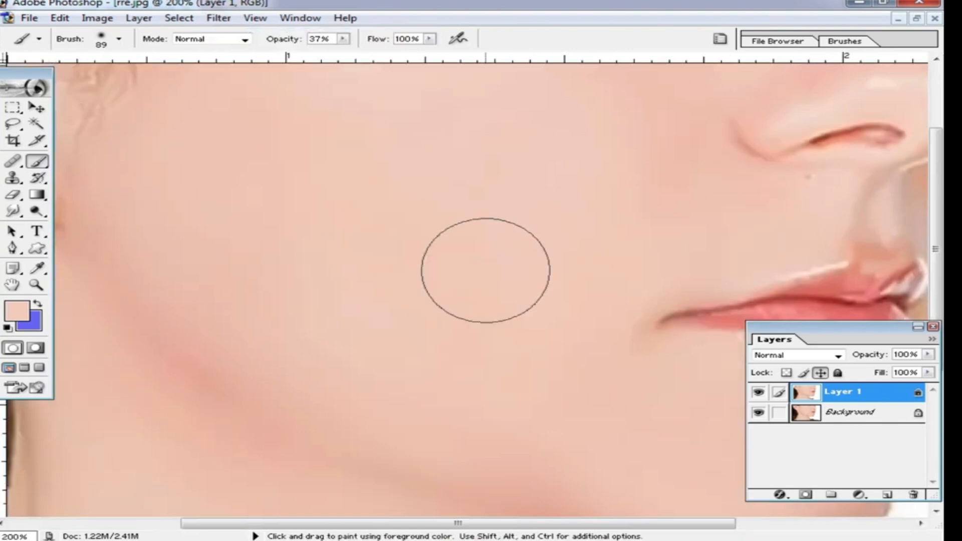
{"action": "left_click", "coordinate": [486, 271], "text": "ctrl+alt"}
{"action": "left_click", "coordinate": [486, 271], "text": "ctrl+alt"}
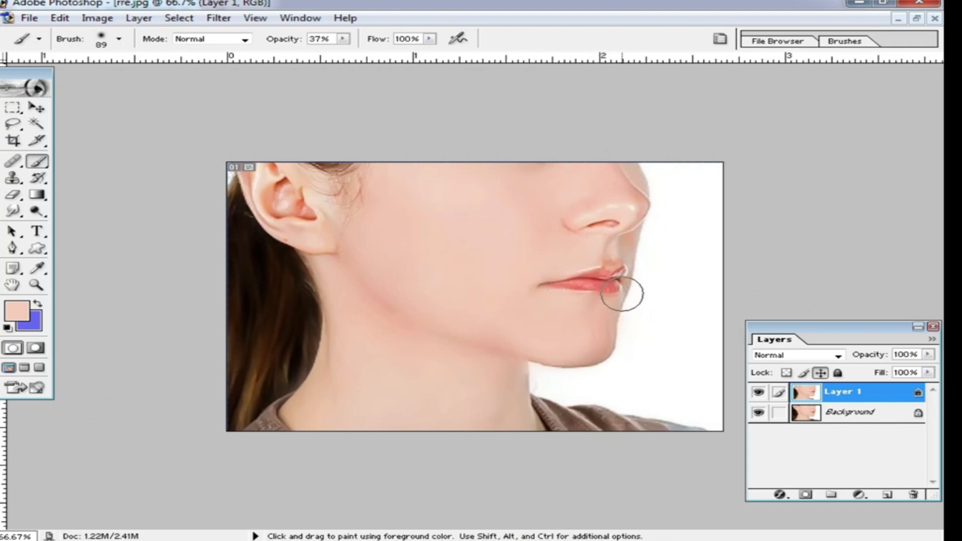
Step: Apply Color Balance to the highlights with the yellow–blue level set to -11
{"action": "key", "text": "ctrl+b"}
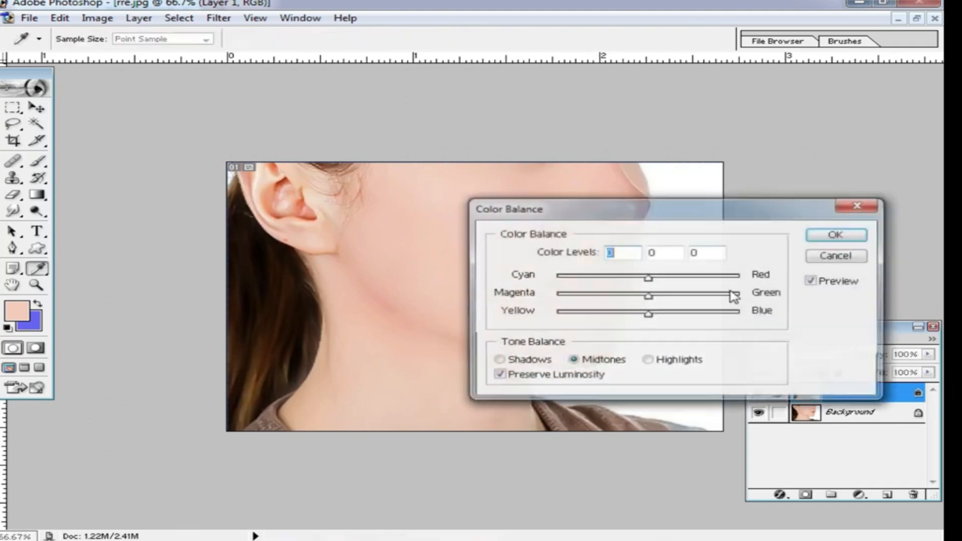
{"action": "left_click", "coordinate": [658, 360]}
{"action": "left_click_drag", "start_coordinate": [652, 313], "coordinate": [638, 314]}
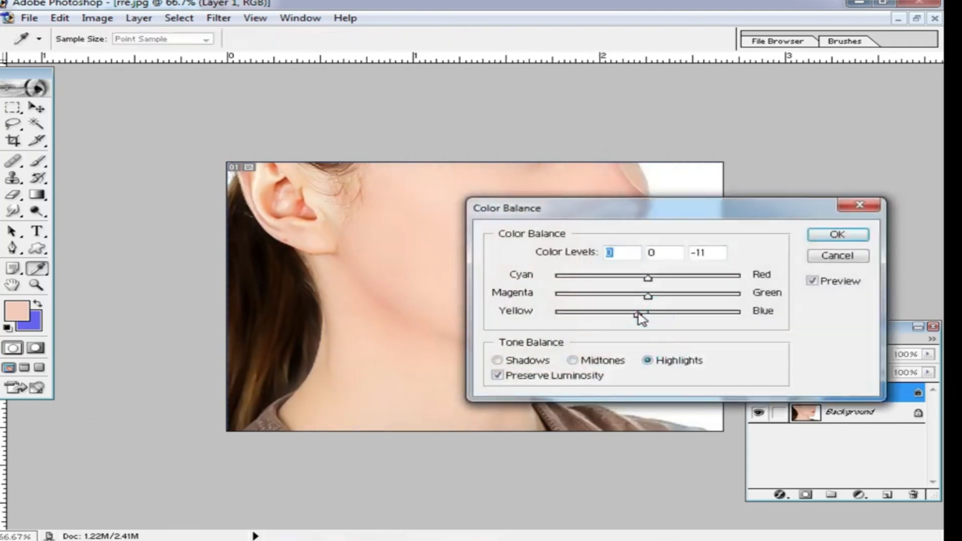
{"action": "left_click", "coordinate": [840, 237]}
Step: Apply another Color Balance to the highlights, nudging the yellow–blue slider slightly toward blue
{"action": "key", "text": "ctrl+b"}
{"action": "left_click", "coordinate": [662, 361]}
{"action": "mouse_move", "coordinate": [653, 313]}
{"action": "left_mouse_down"}
{"action": "mouse_move", "coordinate": [664, 312]}
{"action": "mouse_move", "coordinate": [657, 317]}
{"action": "left_mouse_up"}
{"action": "left_click", "coordinate": [851, 237]}
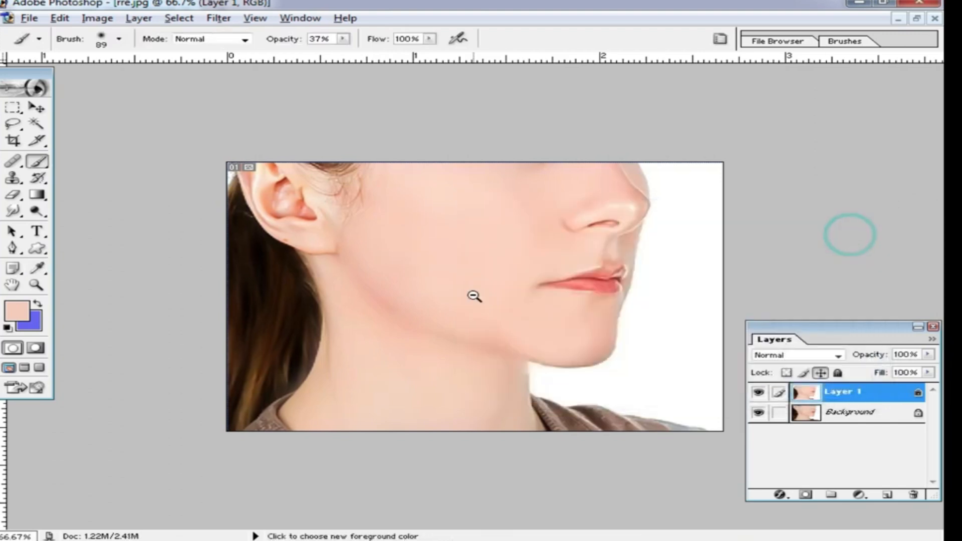
Step: Run Noiseware Professional again with moderate sharpening, checking the full-face preview, and apply it
{"action": "left_click", "coordinate": [473, 296], "text": "alt"}
{"action": "left_click", "coordinate": [532, 262], "text": "ctrl"}
{"action": "left_click", "coordinate": [532, 262], "text": "ctrl"}
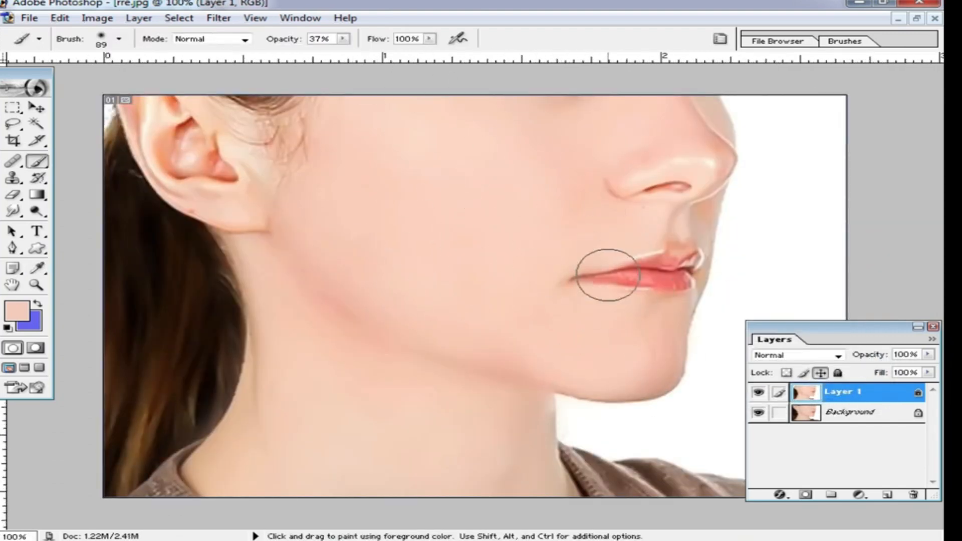
{"action": "left_click", "coordinate": [545, 282], "text": "alt"}
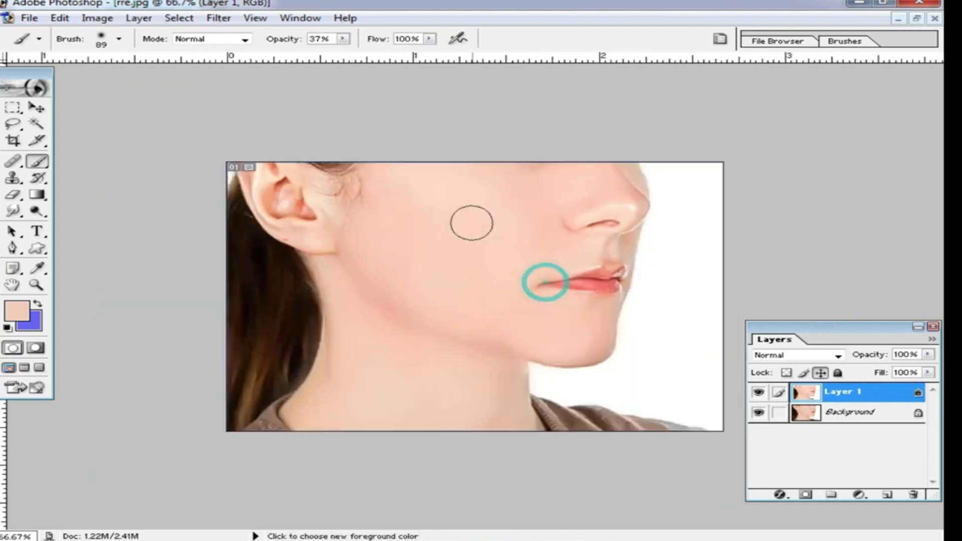
{"action": "left_click", "coordinate": [218, 18]}
{"action": "left_click", "coordinate": [299, 417]}
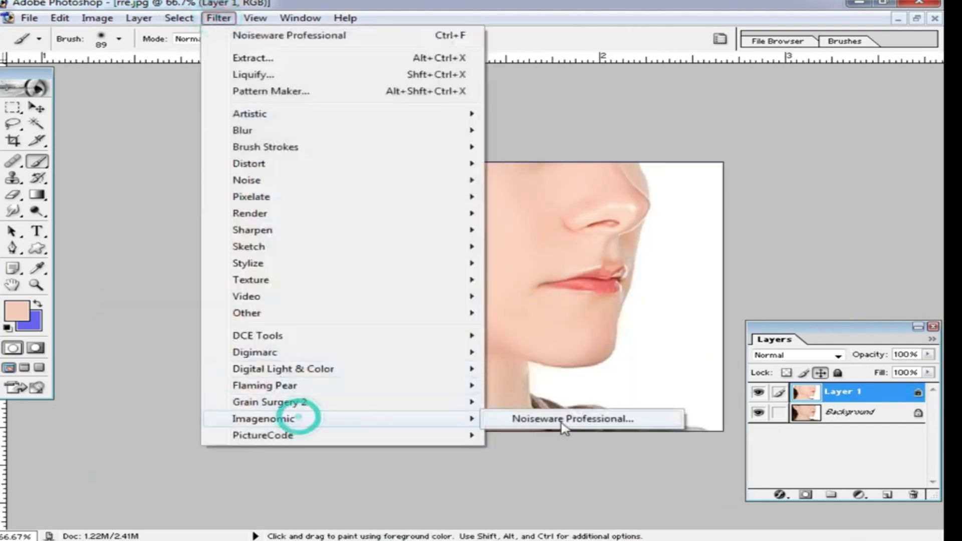
{"action": "left_click", "coordinate": [562, 420]}
{"action": "left_click_drag", "start_coordinate": [93, 315], "coordinate": [179, 315]}
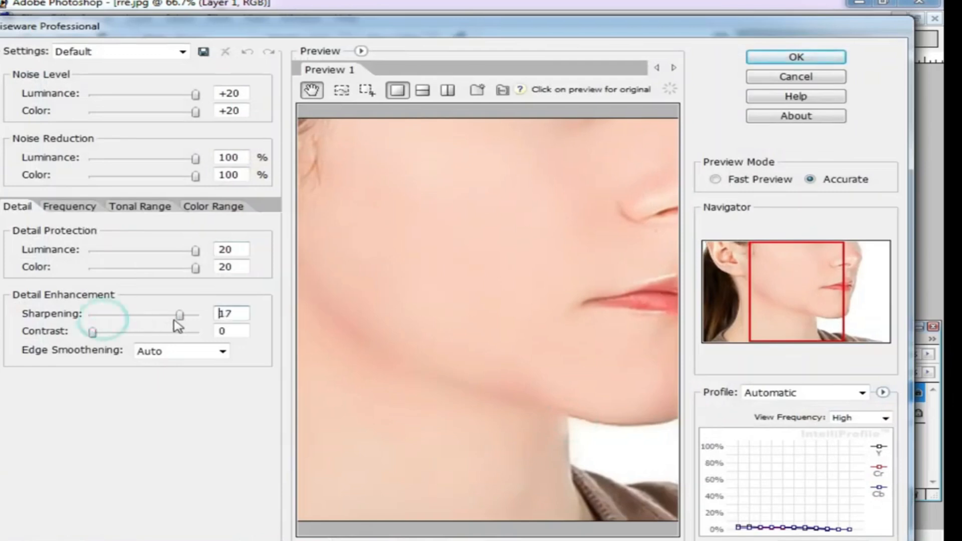
{"action": "left_click_drag", "start_coordinate": [527, 253], "coordinate": [539, 317]}
{"action": "left_click", "coordinate": [507, 285], "text": "alt"}
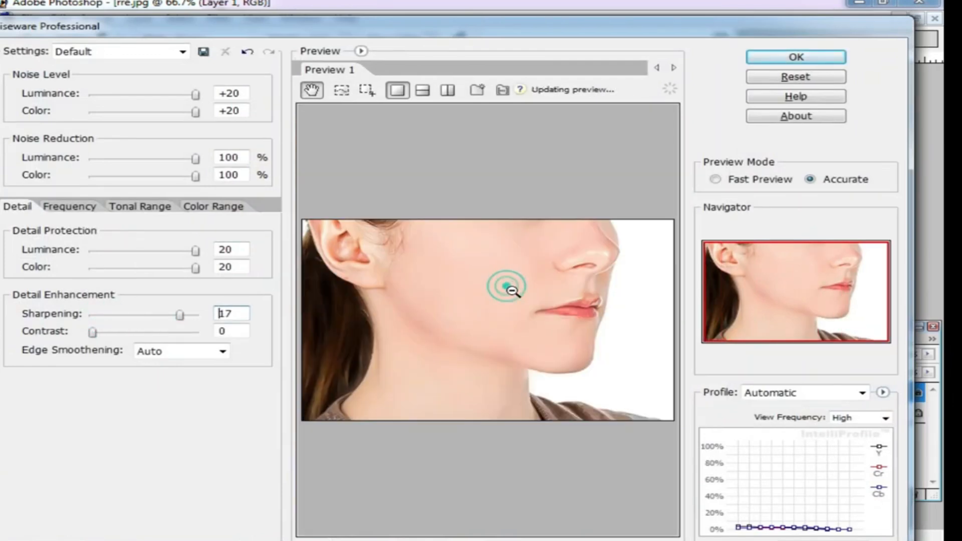
{"action": "left_click", "coordinate": [462, 292]}
{"action": "left_click_drag", "start_coordinate": [179, 315], "coordinate": [132, 315]}
{"action": "left_click", "coordinate": [793, 57]}
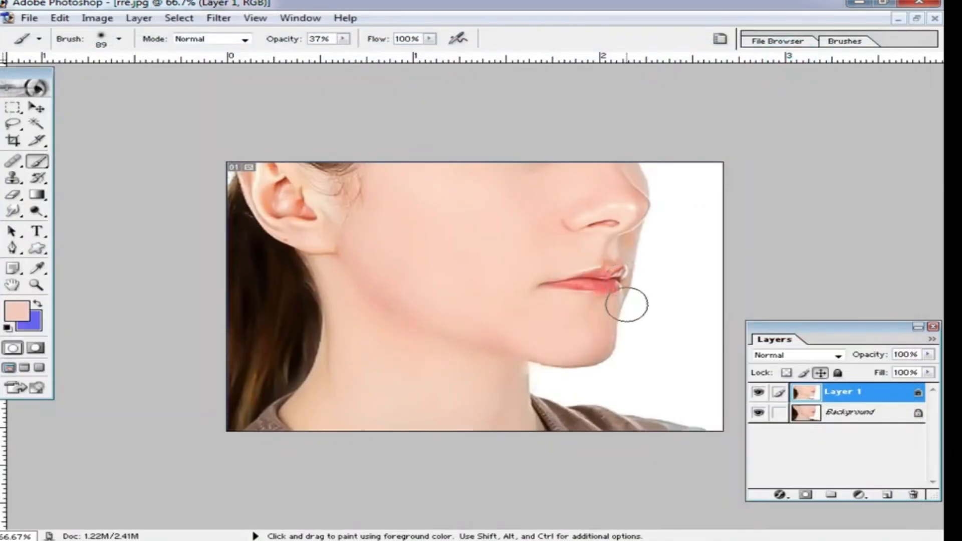
Step: Save a copy of the image as a JPEG named tyuty on the Desktop
{"action": "key", "text": "ctrl+shift+s"}
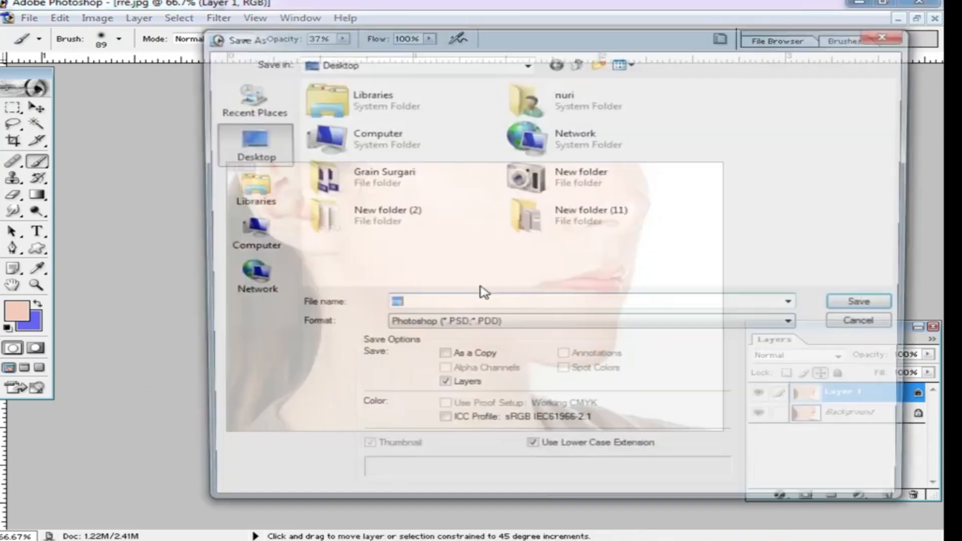
{"action": "left_click", "coordinate": [622, 325]}
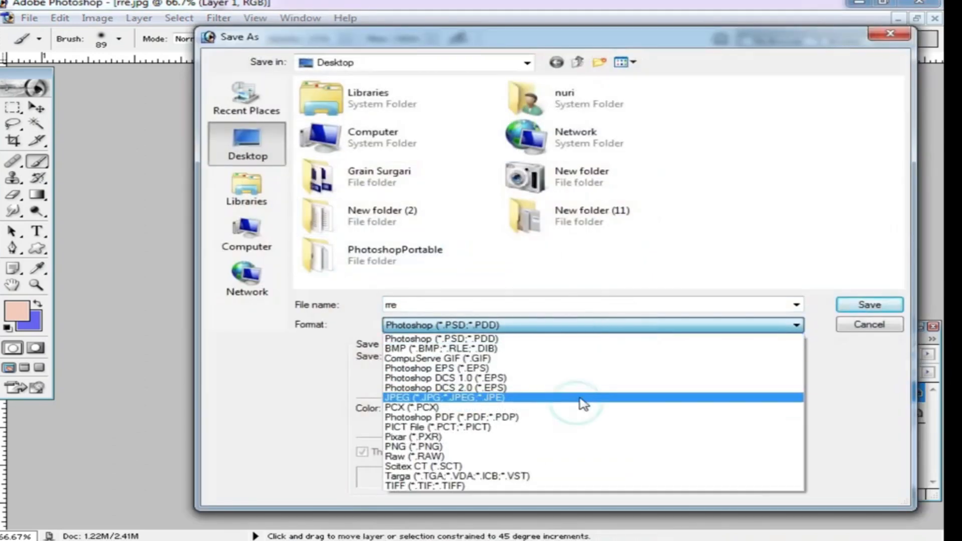
{"action": "left_click", "coordinate": [584, 398]}
{"action": "left_click", "coordinate": [507, 304]}
{"action": "type", "text": "tyuty"}
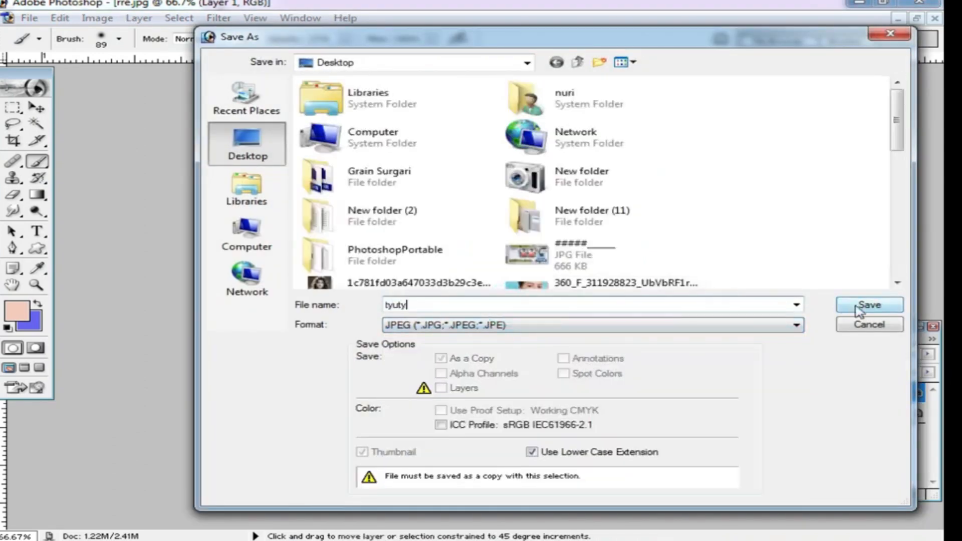
{"action": "left_click", "coordinate": [858, 307]}
{"action": "left_click", "coordinate": [597, 176]}
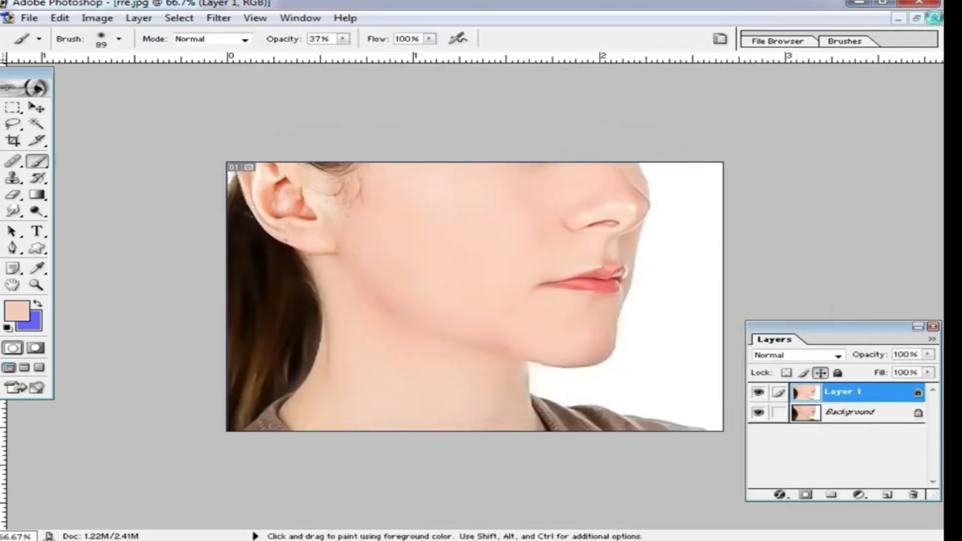
Step: Close the document without saving changes and minimize Photoshop
{"action": "left_click", "coordinate": [933, 18]}
{"action": "left_click", "coordinate": [478, 215]}
{"action": "left_click", "coordinate": [855, 4]}
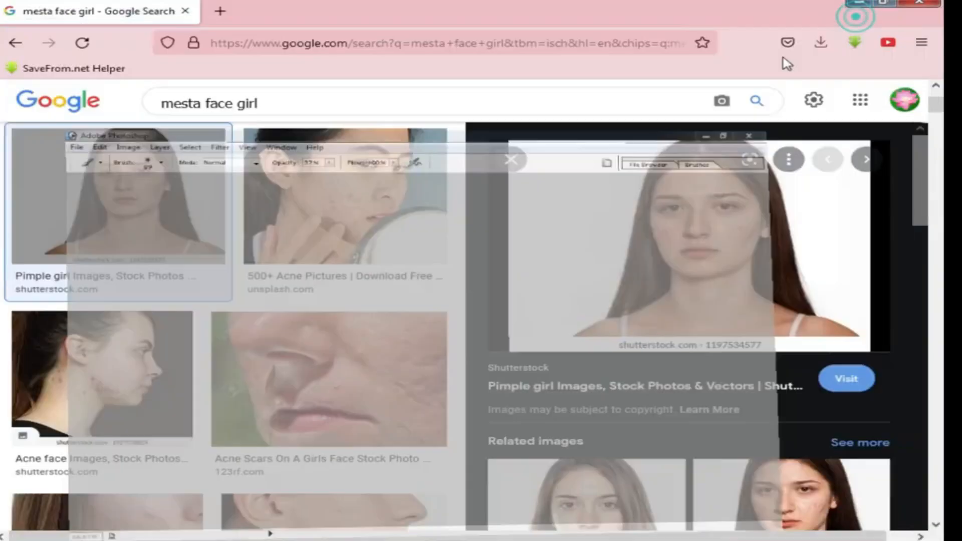